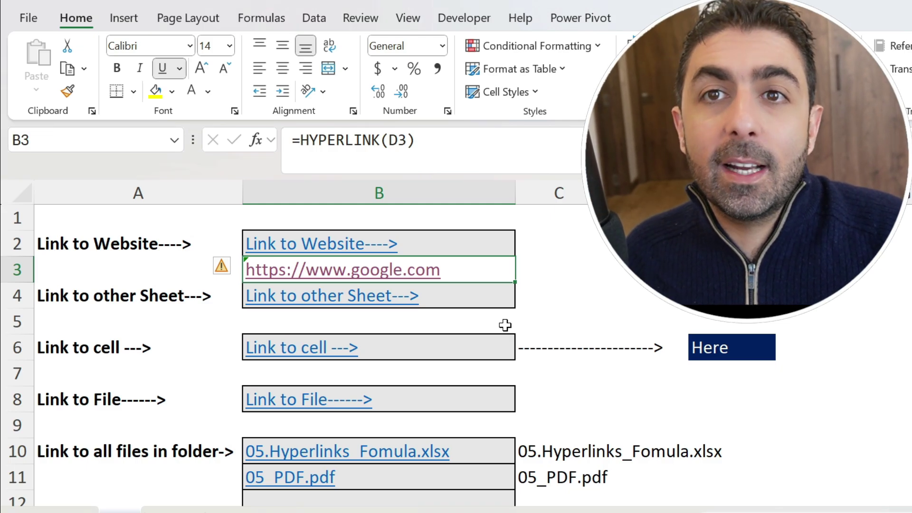
Switch from the finished example to the blank Links sheet with the YouTube URL in D2
click(505, 325)
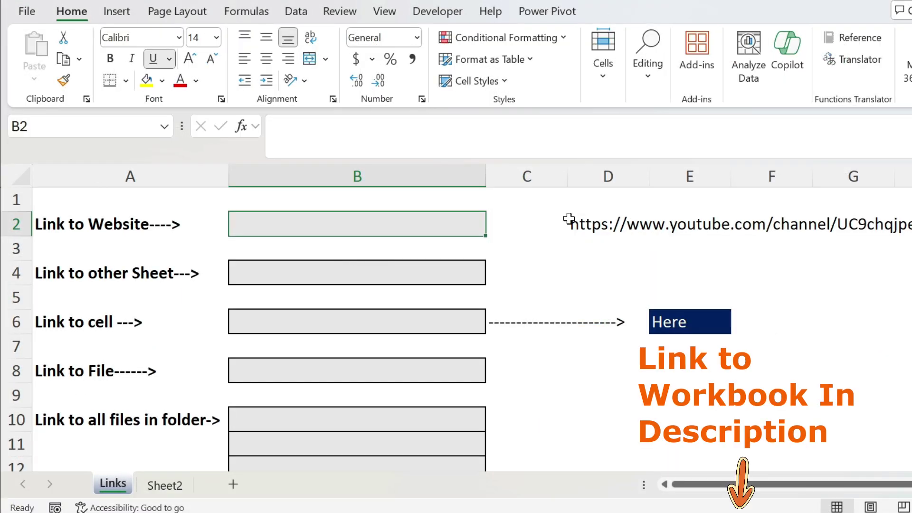
Enter =HYPERLINK(D2) in B2, replacing the typed web address with the D2 reference
click(570, 219)
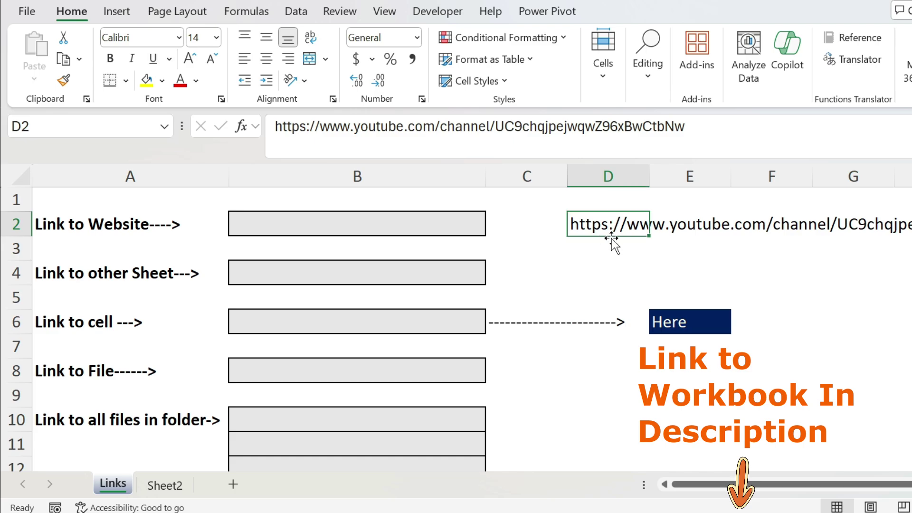
click(394, 229)
text(=)
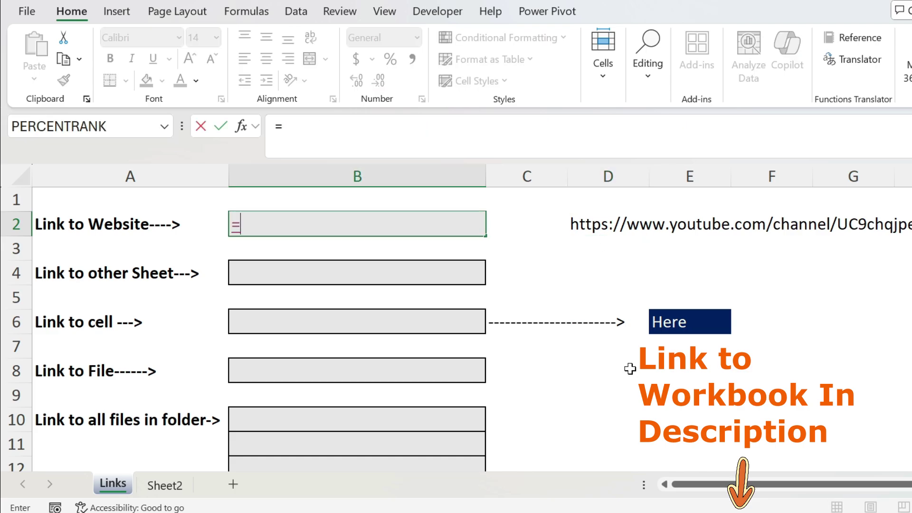
text(hyperlink()
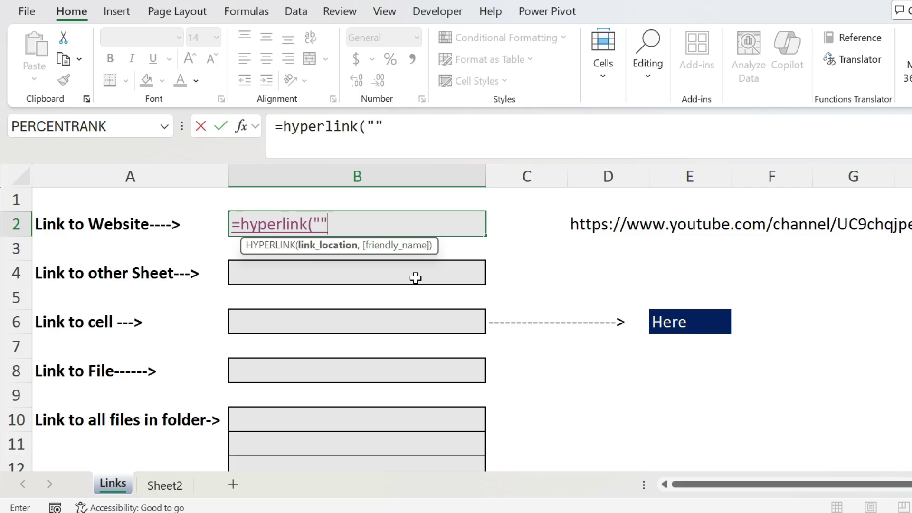
click(379, 125)
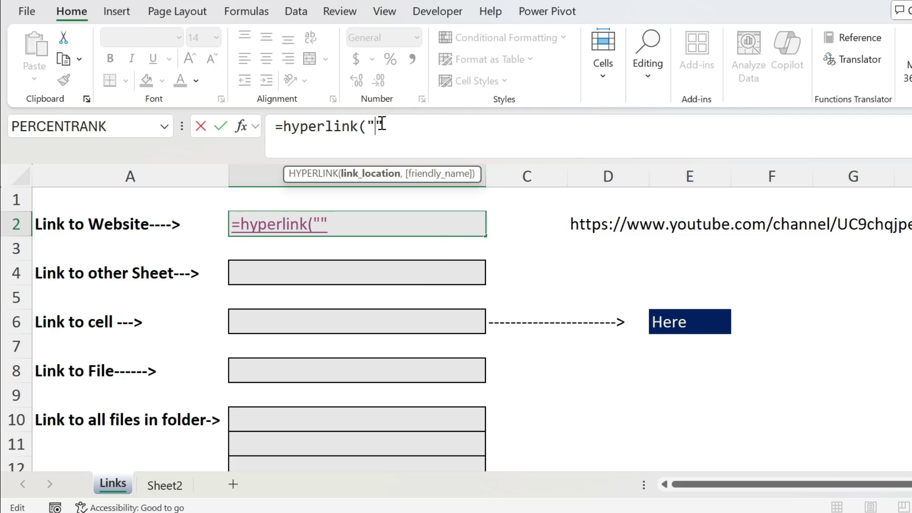
text(https:)
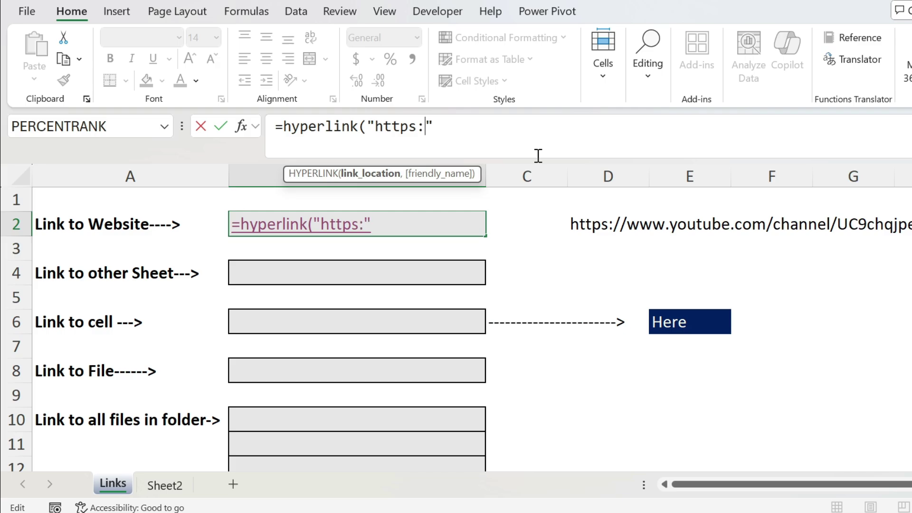
text(//www.)
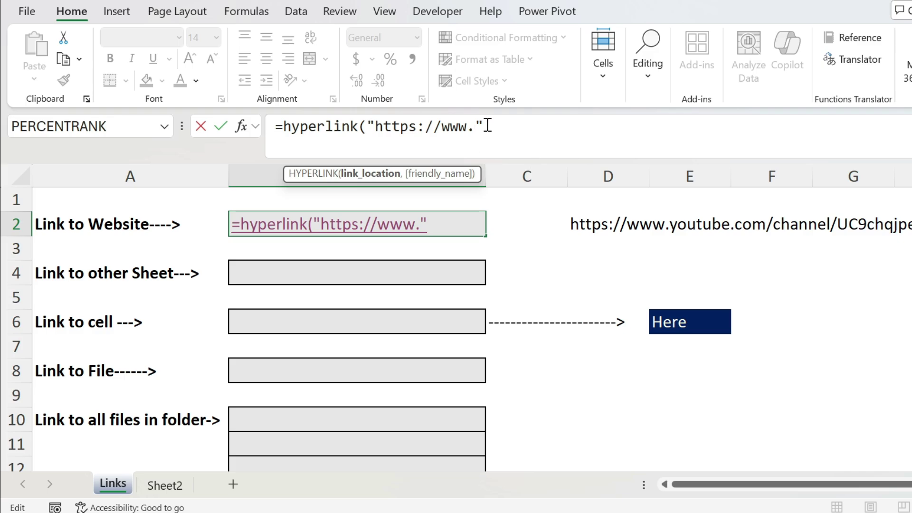
drag(488, 126, 369, 136)
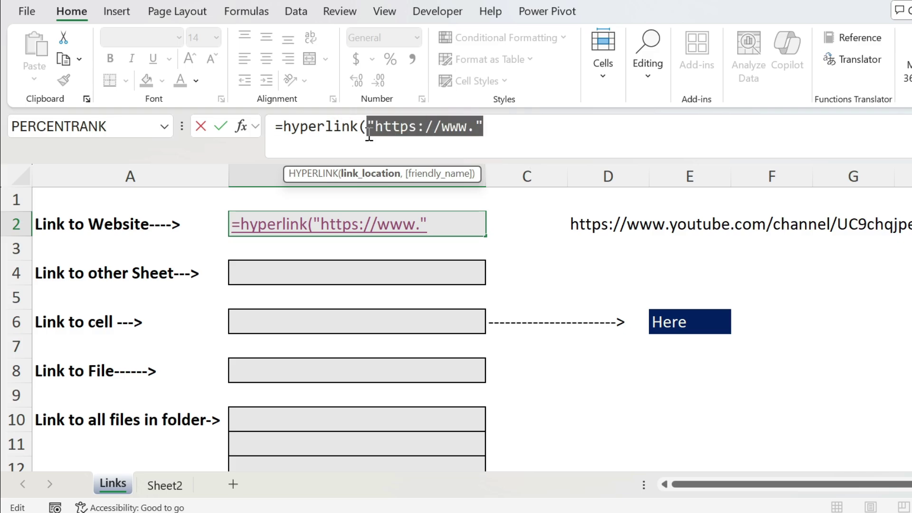
key(BackSpace)
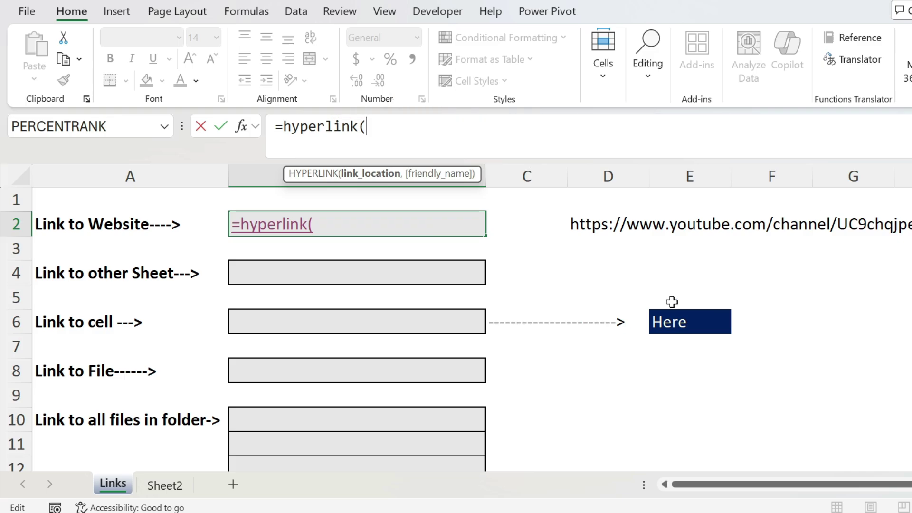
click(597, 233)
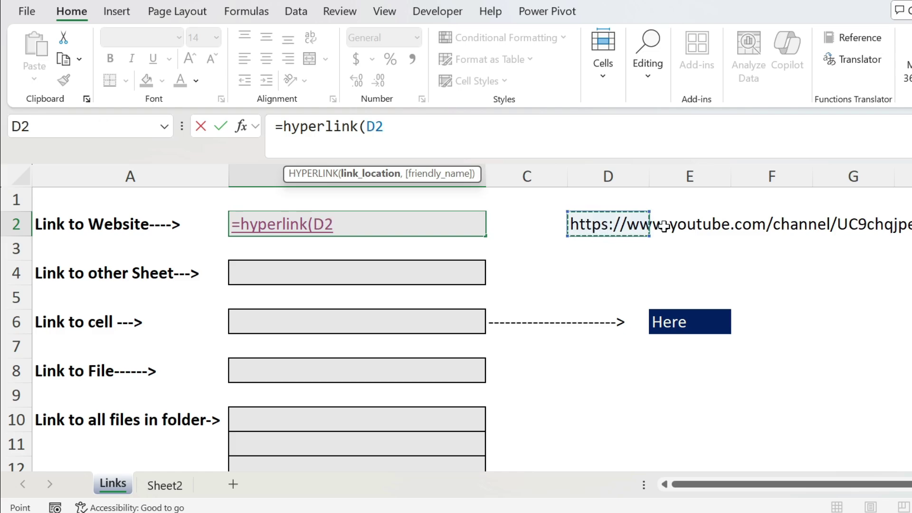
text())
key(Return)
Follow the B2 link to the YouTube channel and come back to Excel
key(Up)
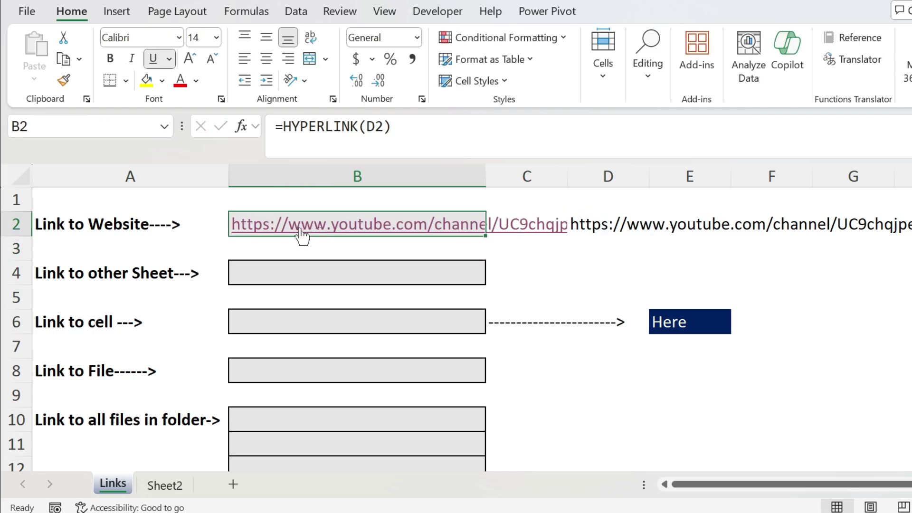
click(261, 231)
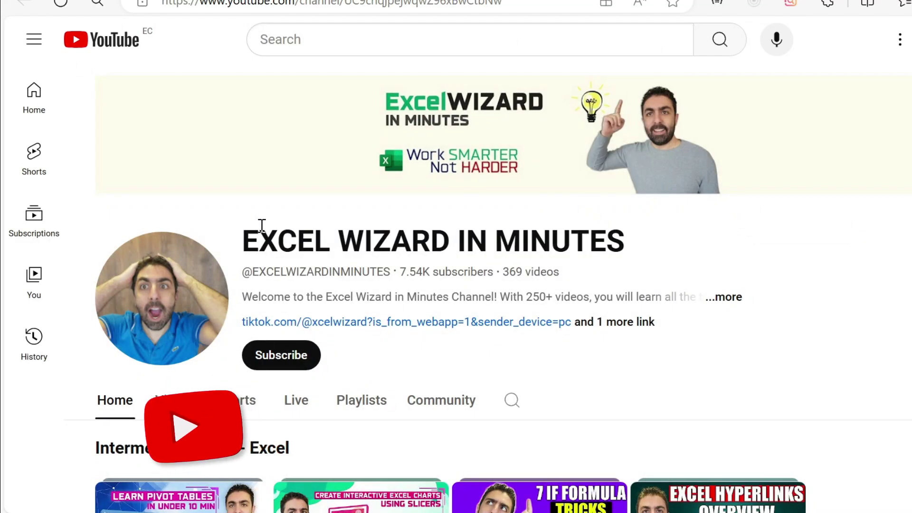
key(alt+Tab)
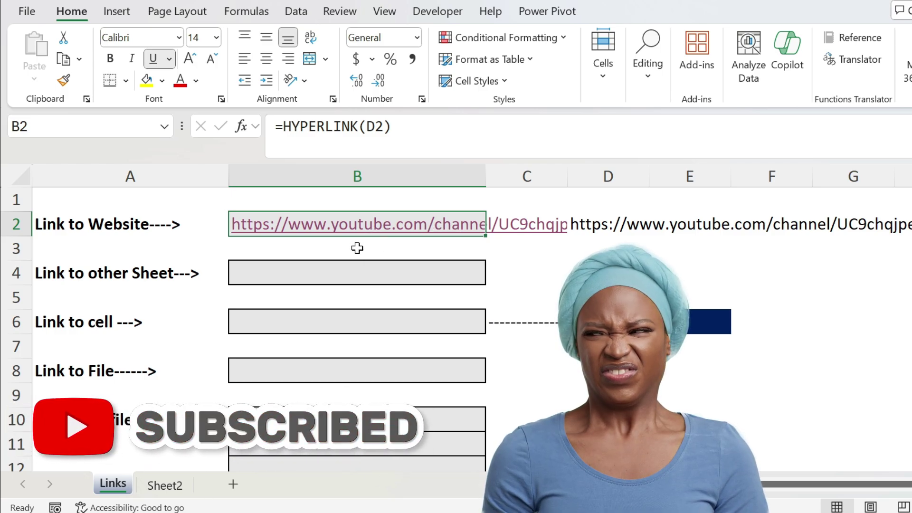
Add a "Youtube" display name to the B2 HYPERLINK formula
click(384, 127)
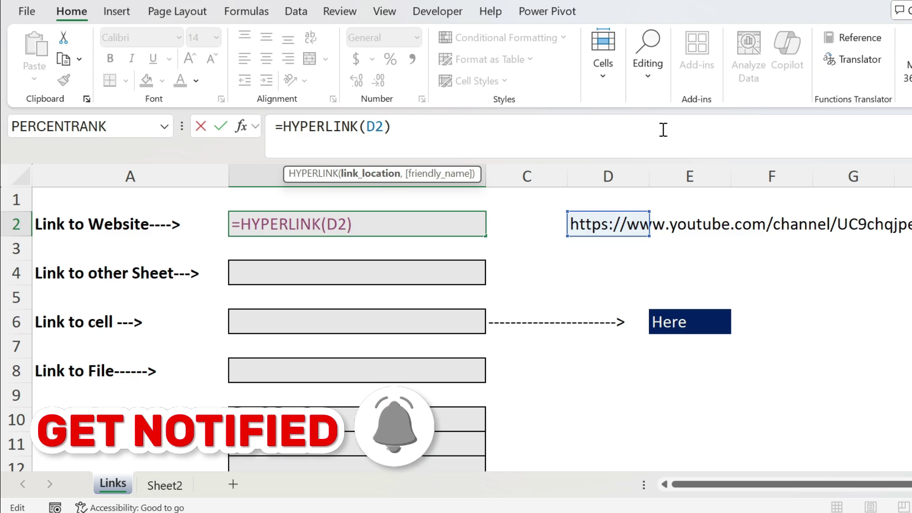
text(,)
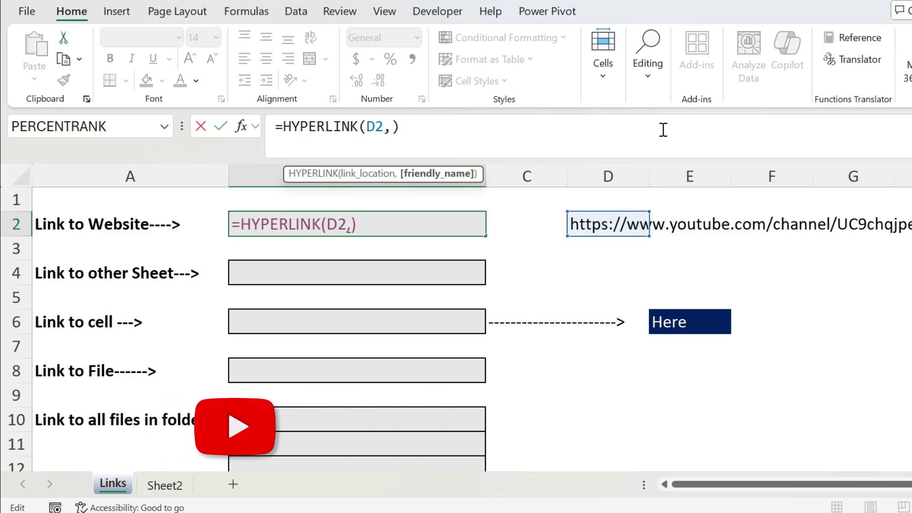
text("Youtube)
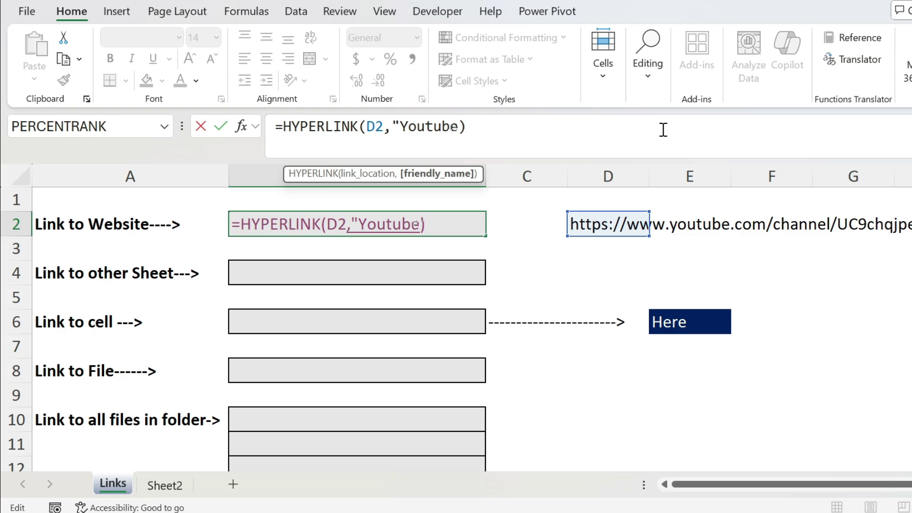
text(:))
key(BackSpace)
key(BackSpace)
text("))
key(Return)
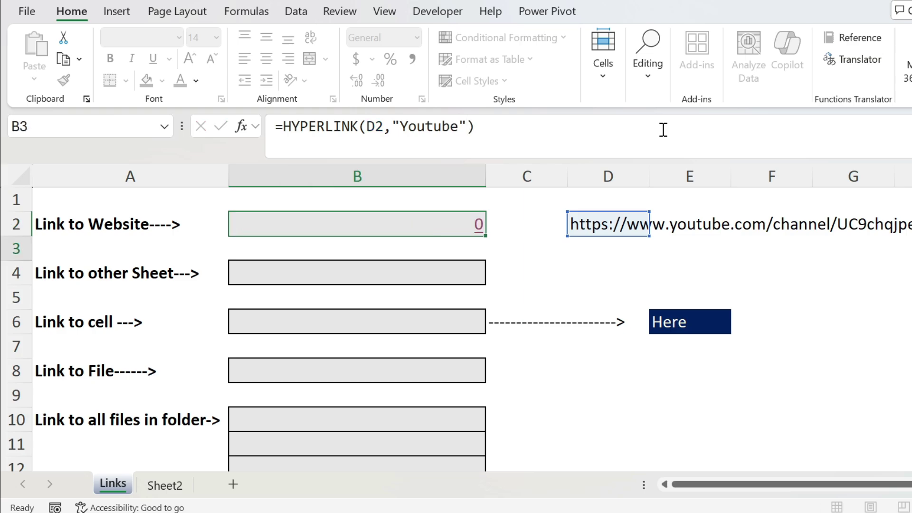
key(Up)
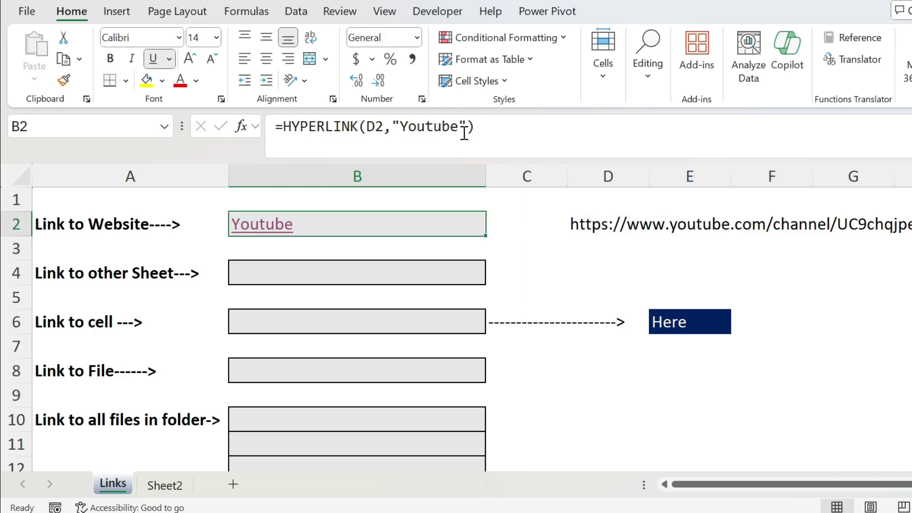
Replace the Youtube label with A2, giving =HYPERLINK(D2,A2)
drag(467, 126, 394, 129)
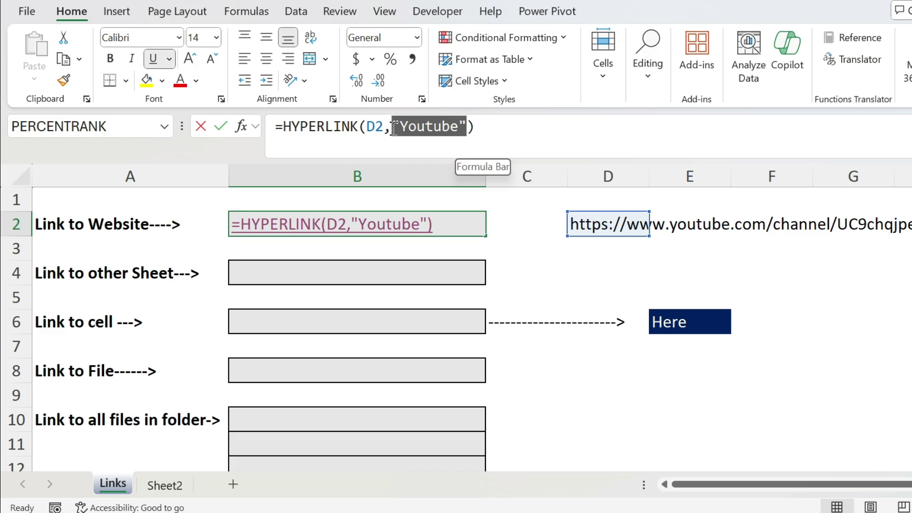
click(97, 224)
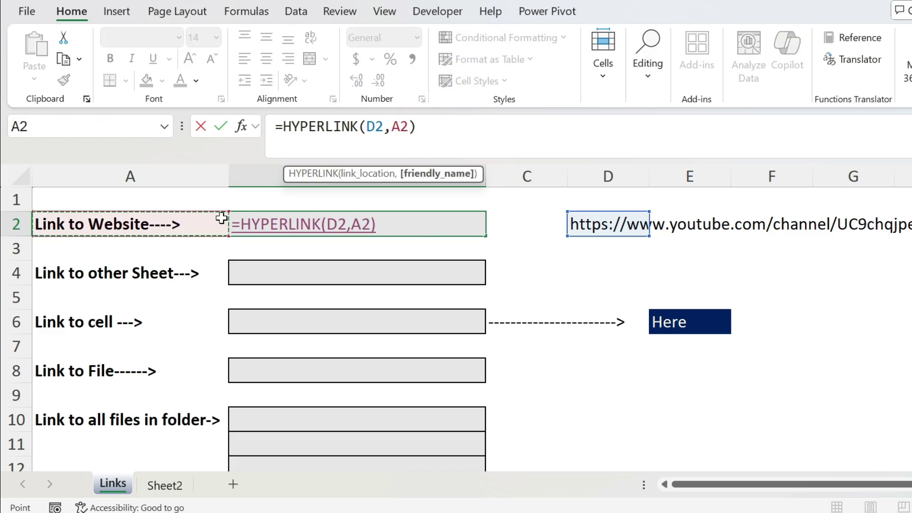
key(Return)
key(Up)
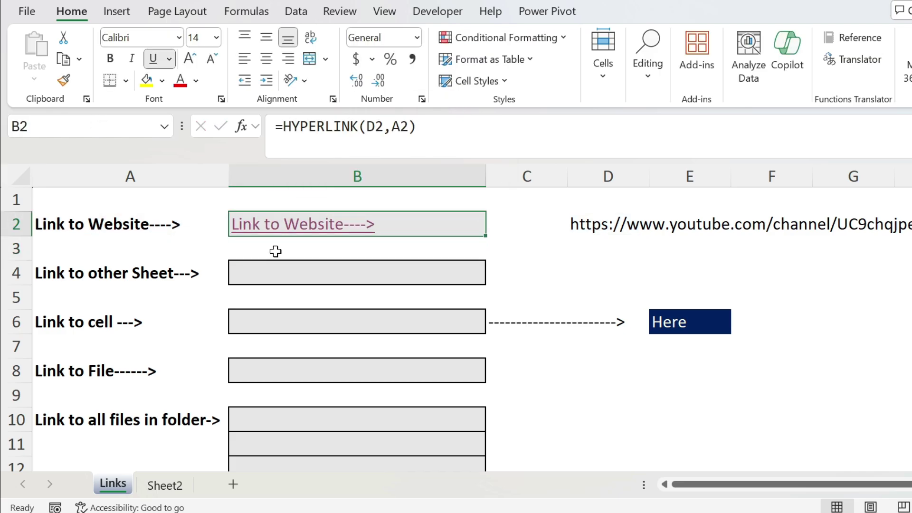
click(334, 254)
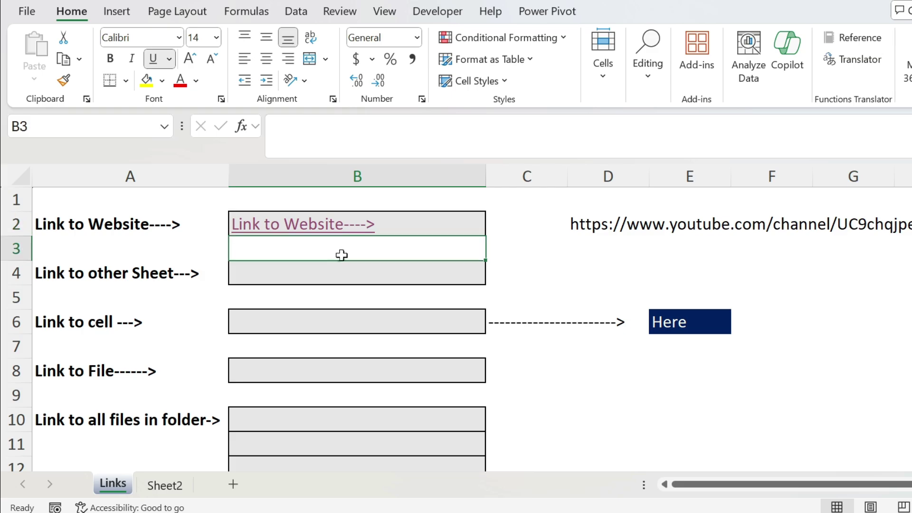
click(582, 240)
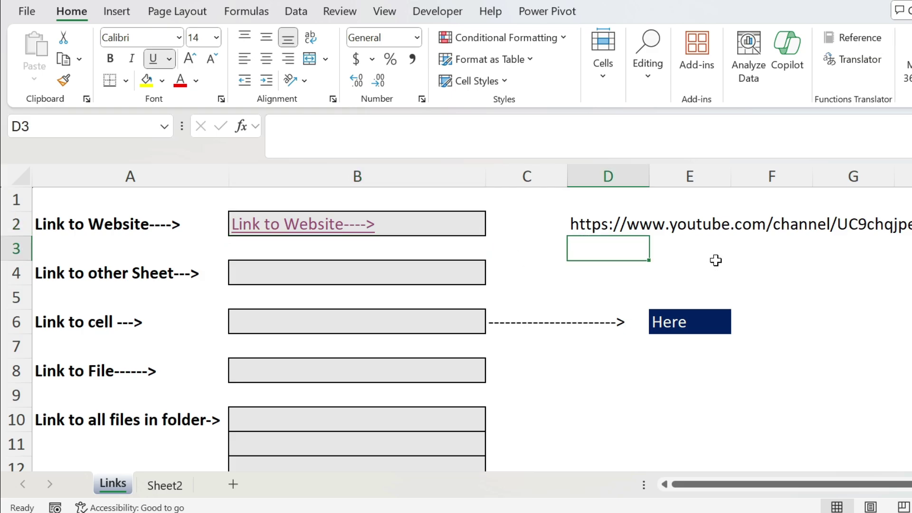
text(www.goog)
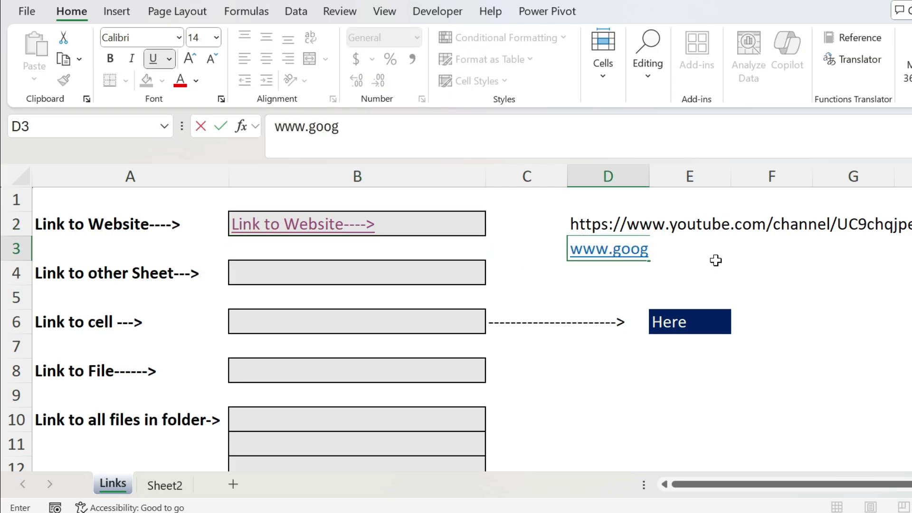
text(le.com)
key(Return)
Enter =HYPERLINK(D3) in B3 using the HYPERLINK autocomplete
key(Left)
key(Up)
key(Left)
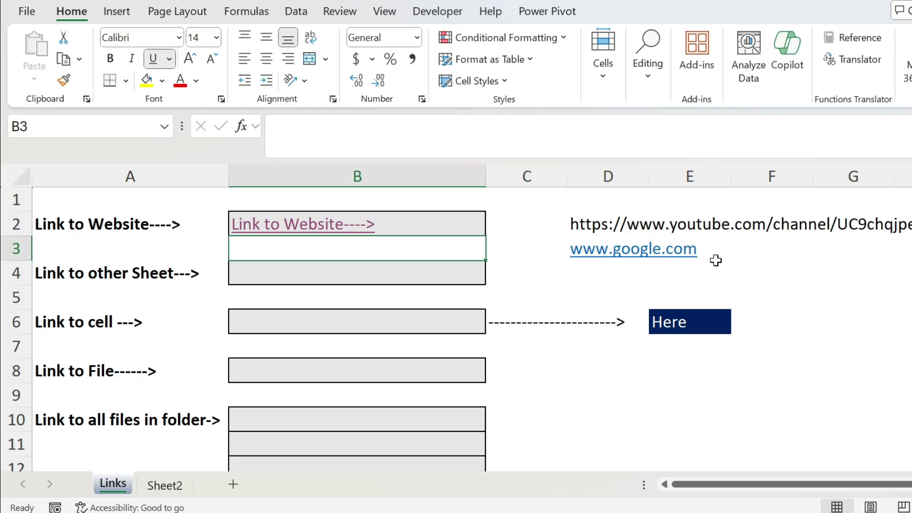
text(=hyp)
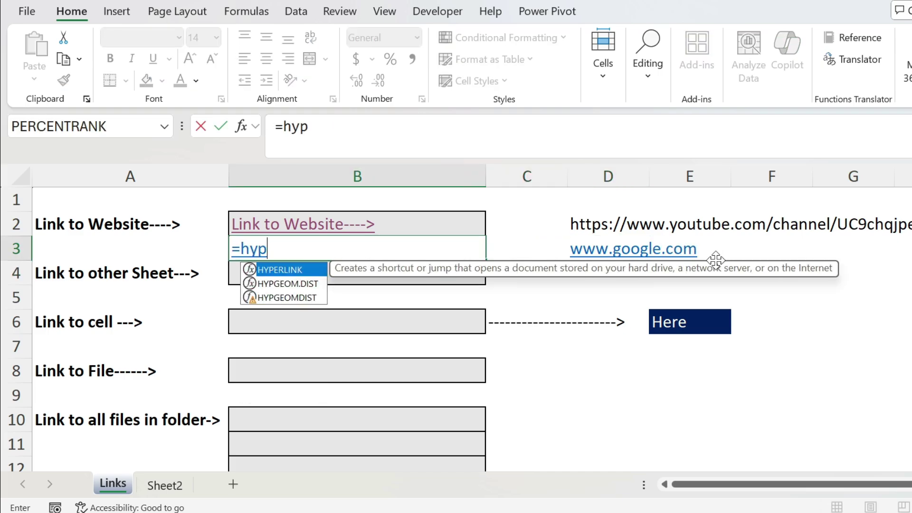
key(Tab)
click(613, 250)
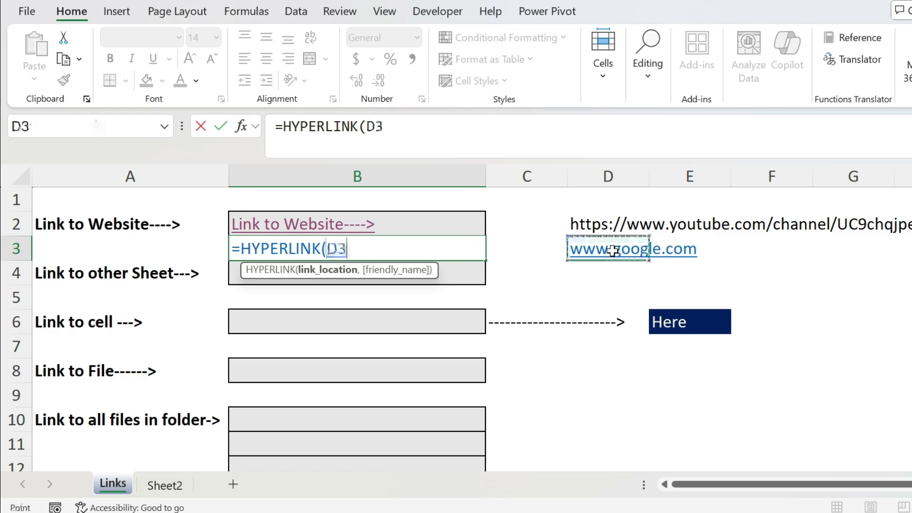
text())
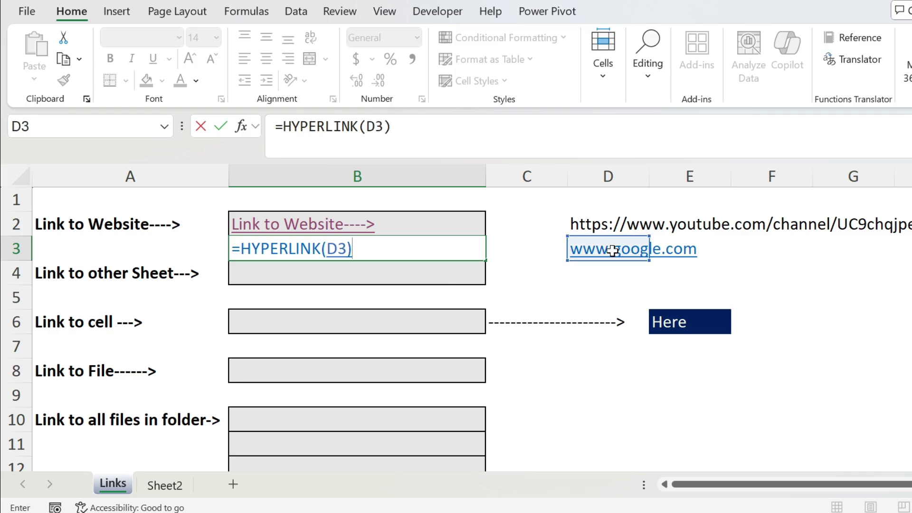
key(Return)
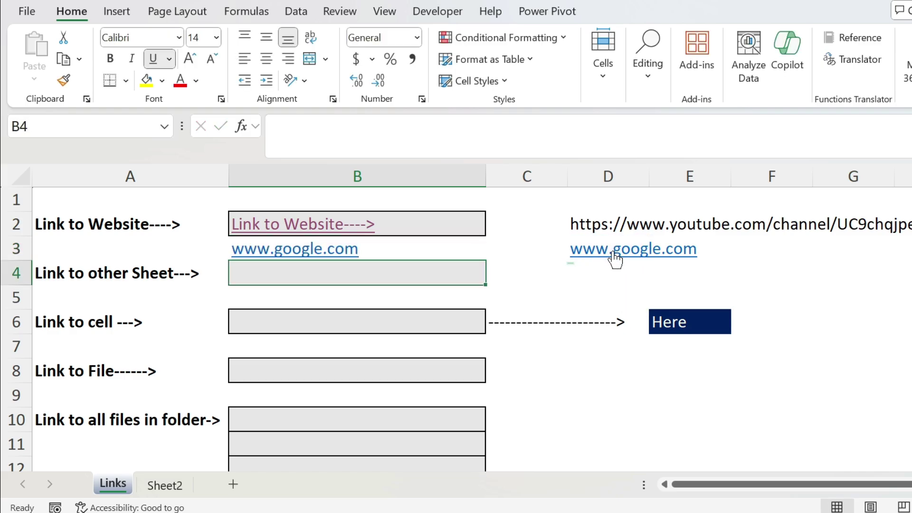
Test the B3 link, allow the security notice, and dismiss the cannot-open error
click(328, 257)
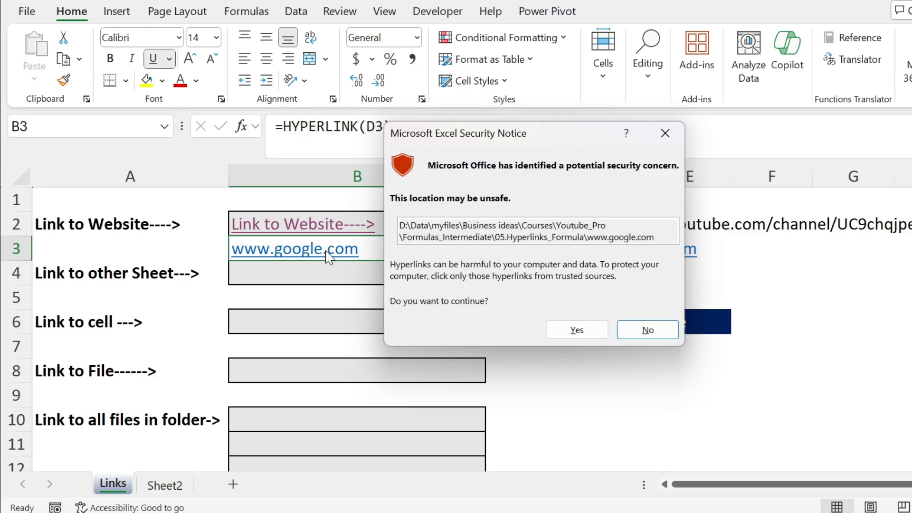
click(576, 331)
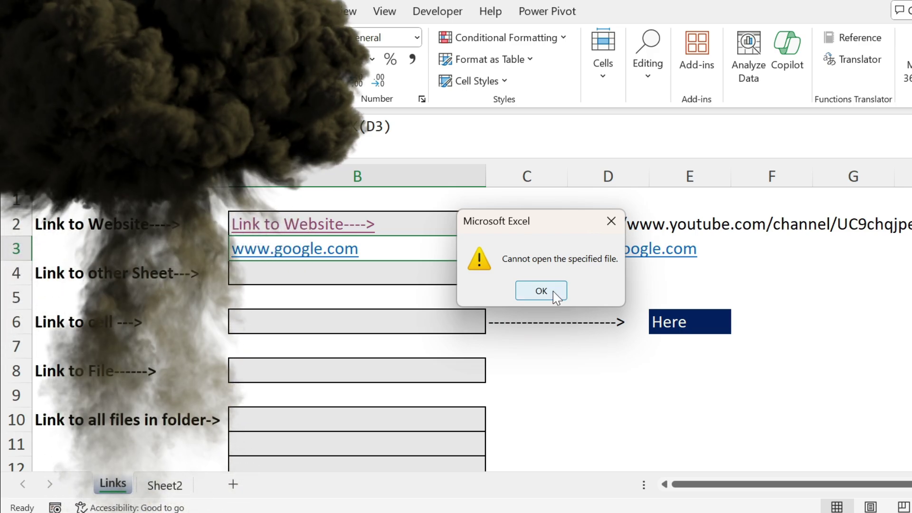
click(552, 291)
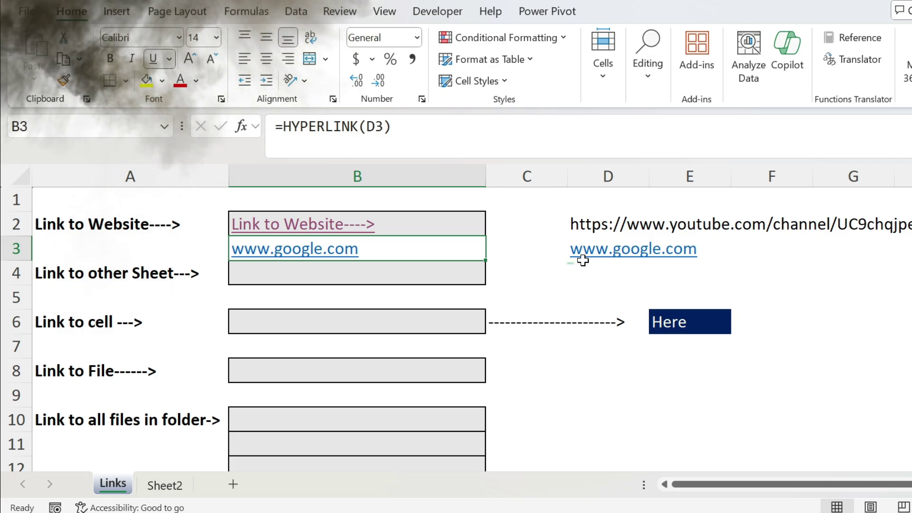
click(544, 251)
key(Right)
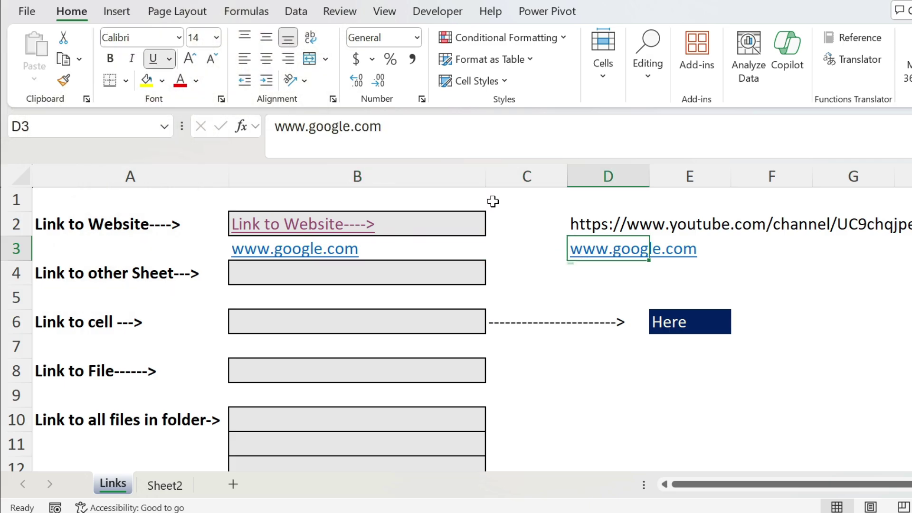
click(276, 126)
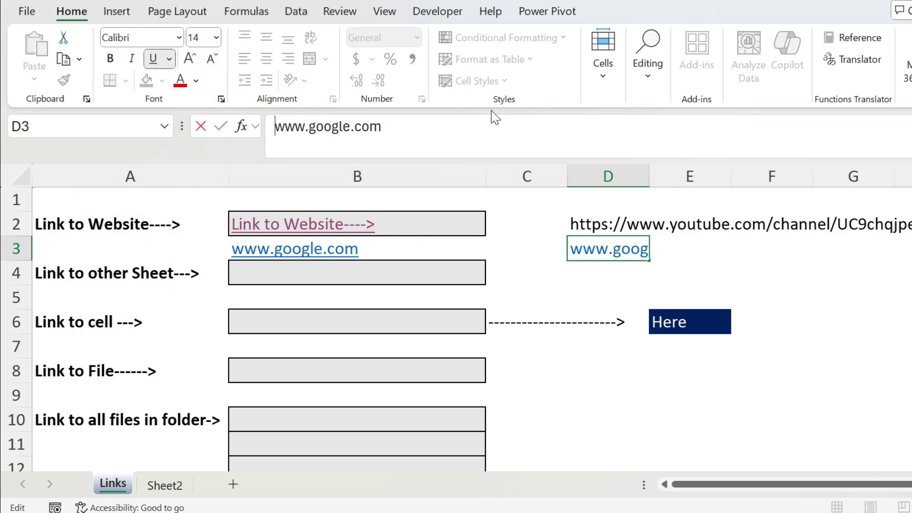
text(https)
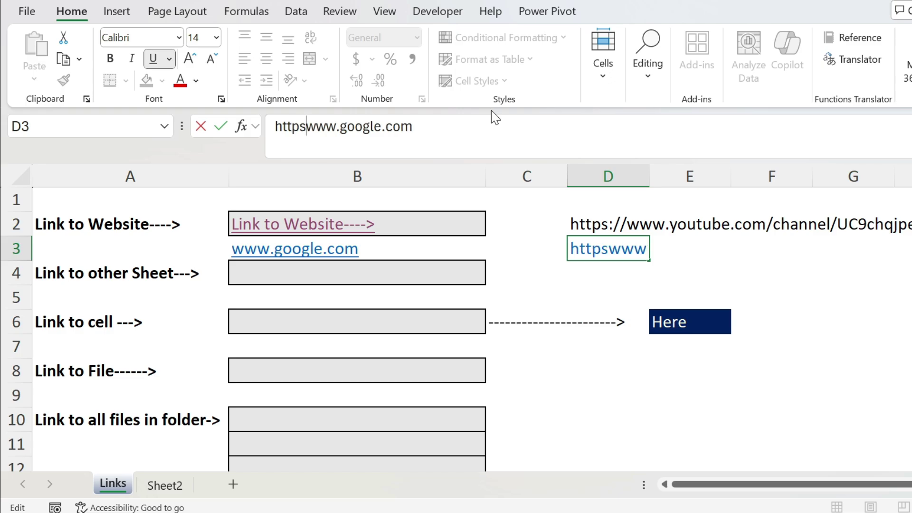
text(://w)
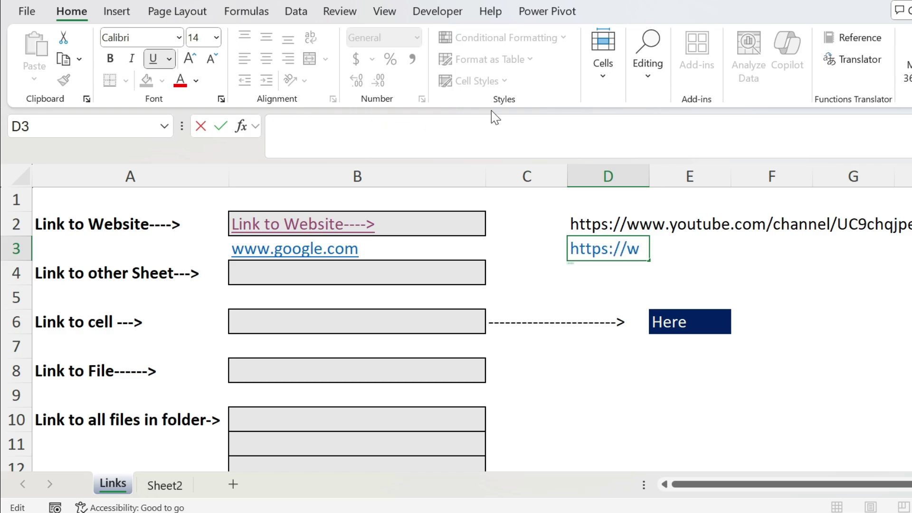
key(shift+Tab)
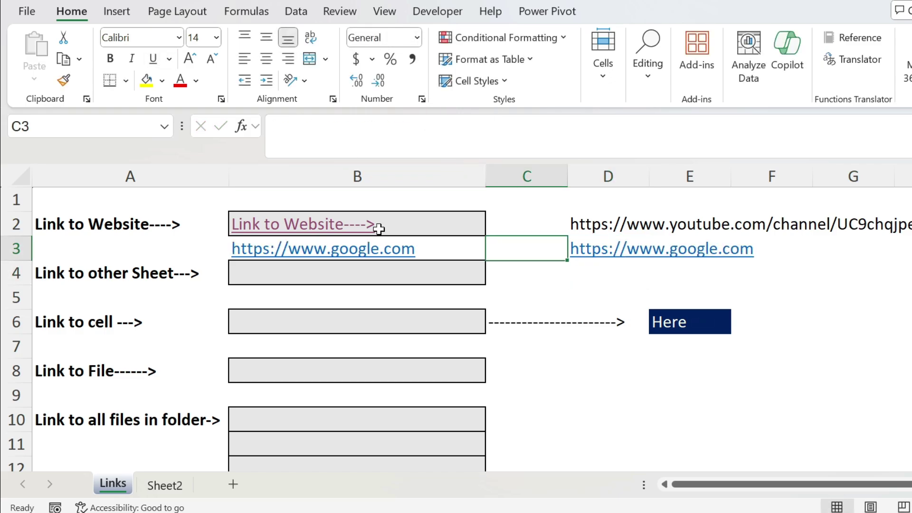
click(373, 254)
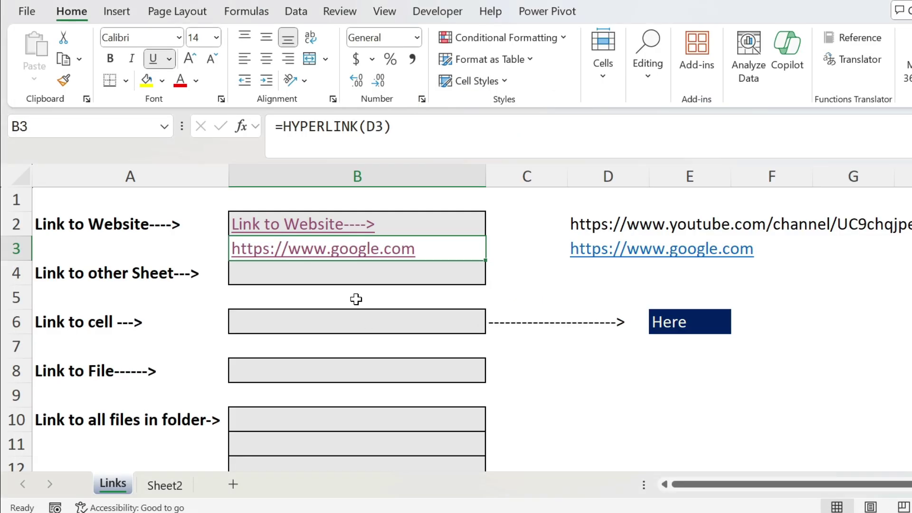
click(350, 280)
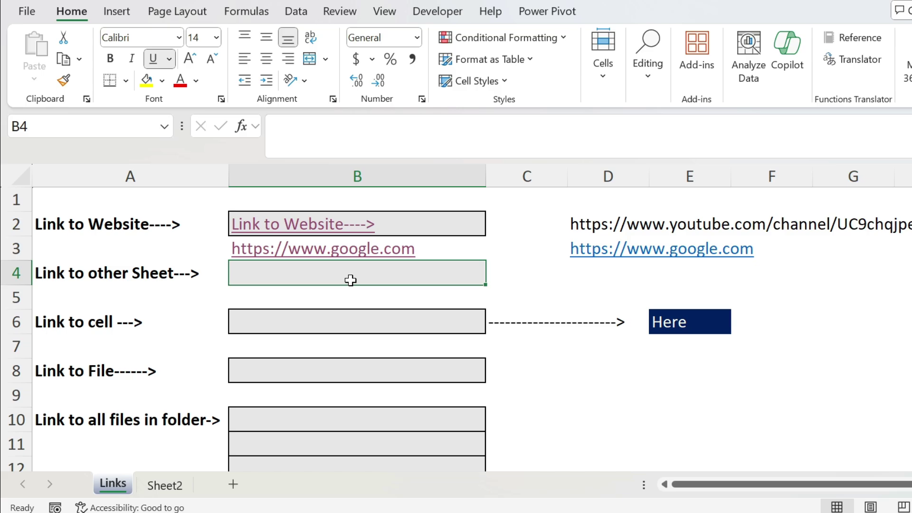
Put the plain text Sheet2!A1 in D4 by referencing Sheet2 A1 and removing the equals sign
click(588, 271)
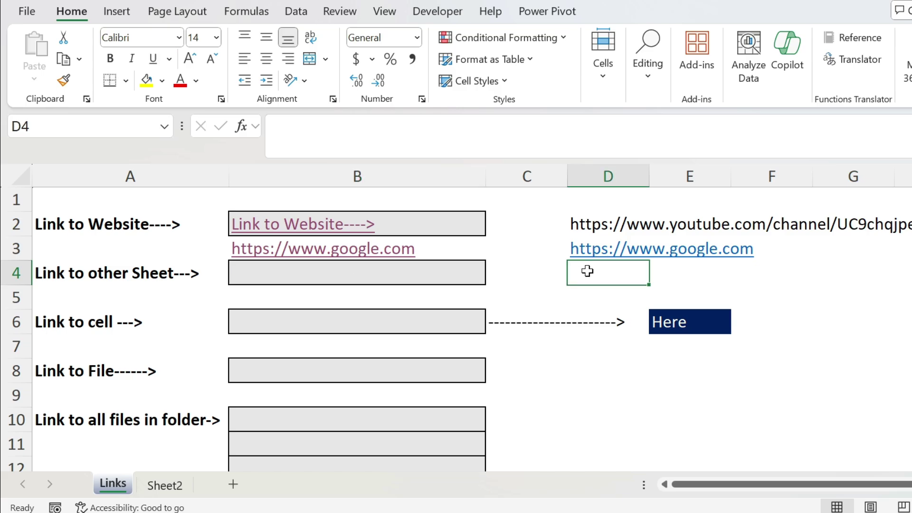
text(=)
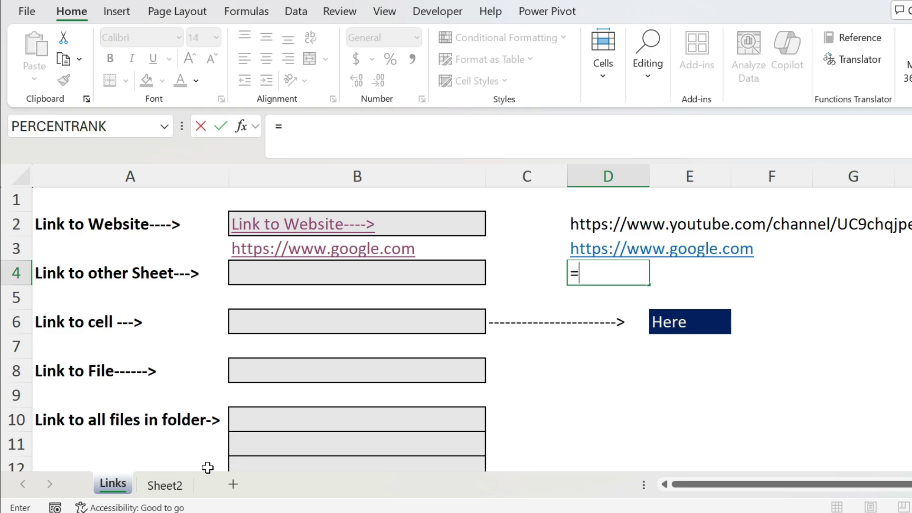
click(173, 485)
click(92, 201)
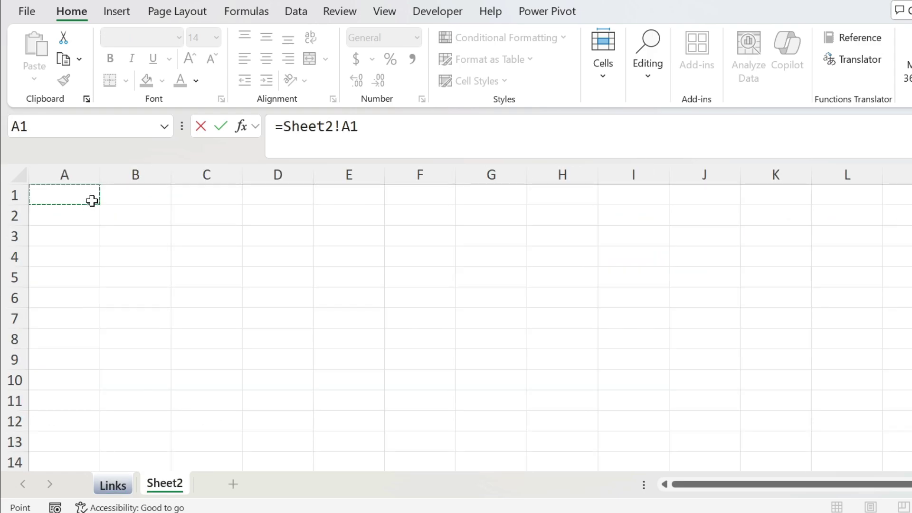
key(Return)
key(Up)
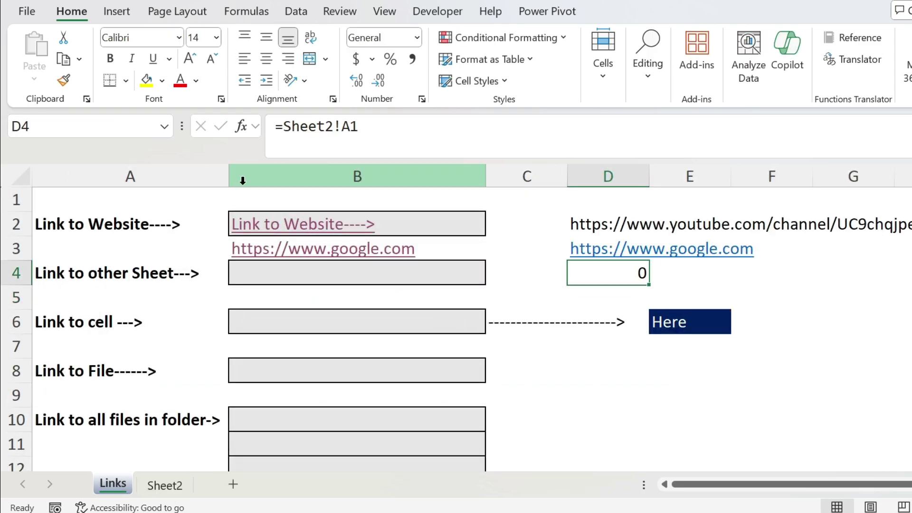
click(283, 125)
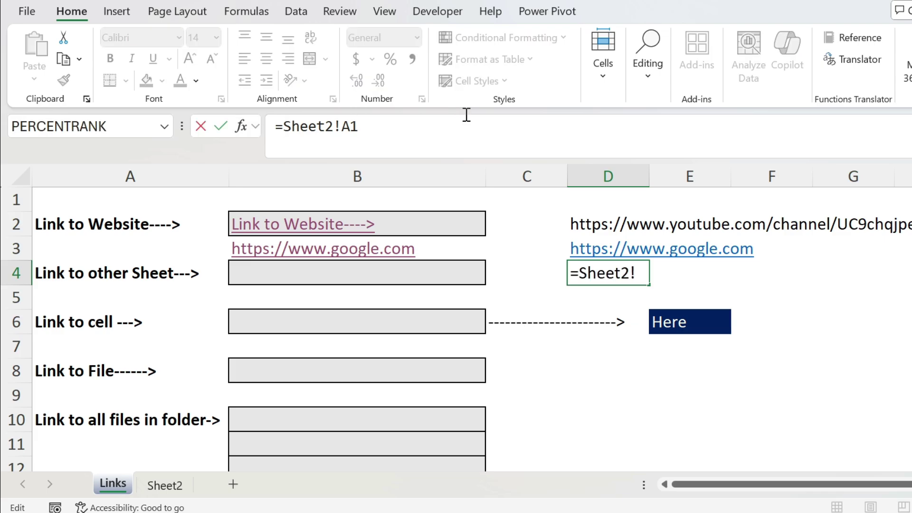
key(BackSpace)
key(Return)
key(Up)
Enter =HYPERLINK(D4,A4) in B4
key(Left)
key(Left)
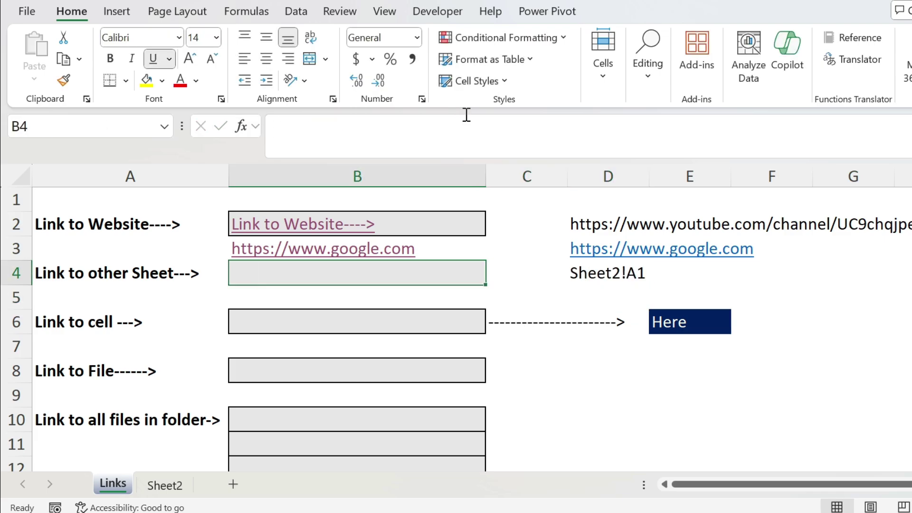
text(=hyperlink()
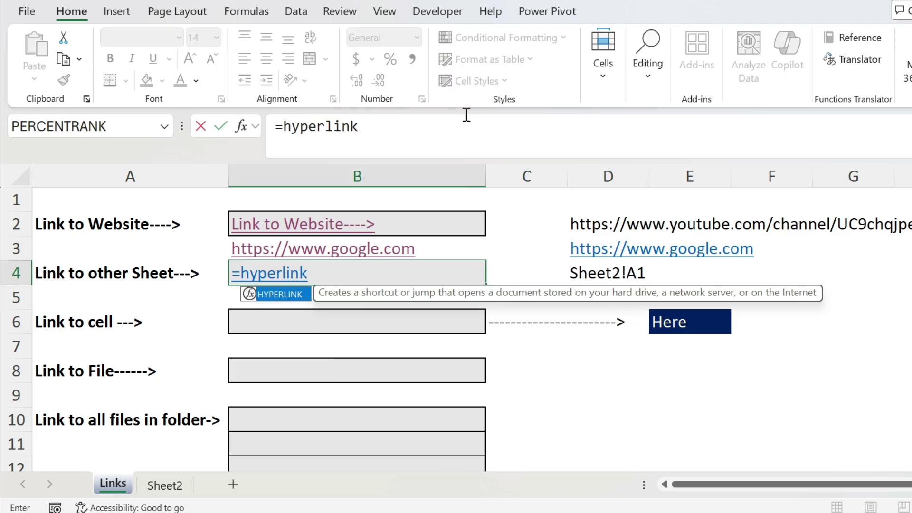
key(Right)
key(Right)
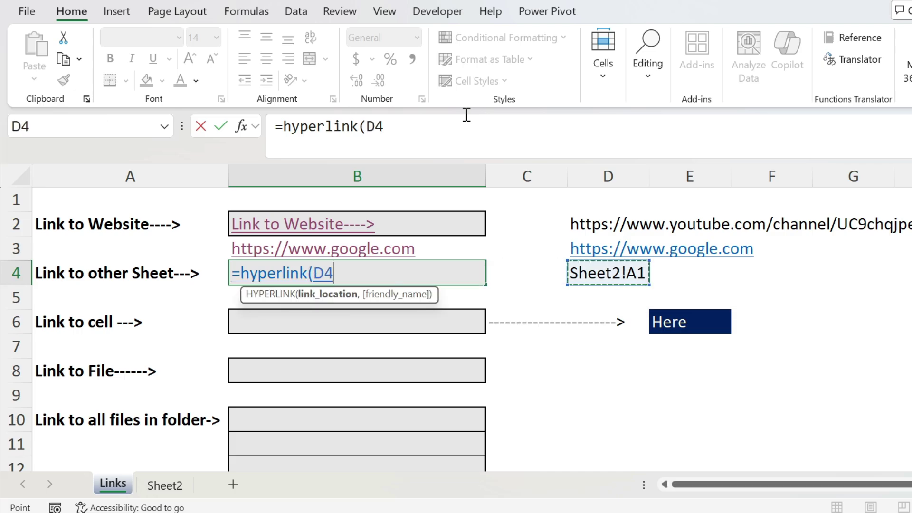
text(,)
key(Left)
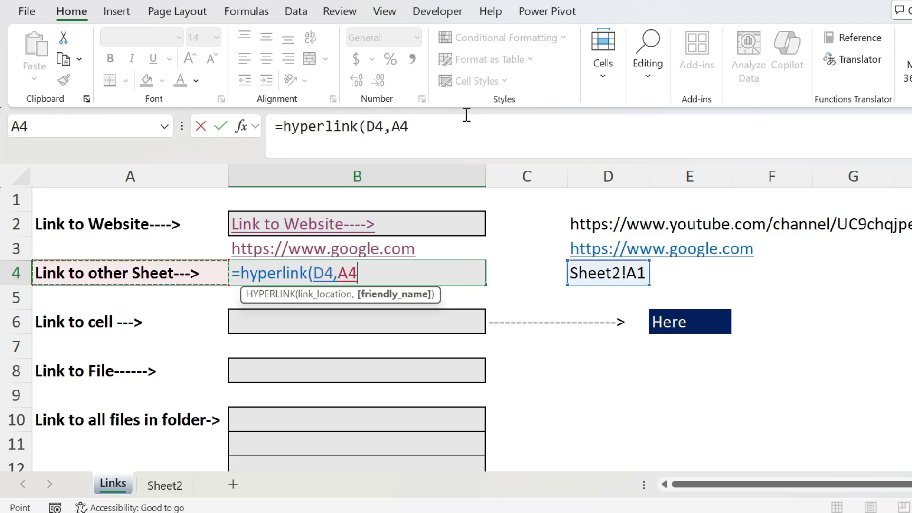
text())
key(Return)
key(Up)
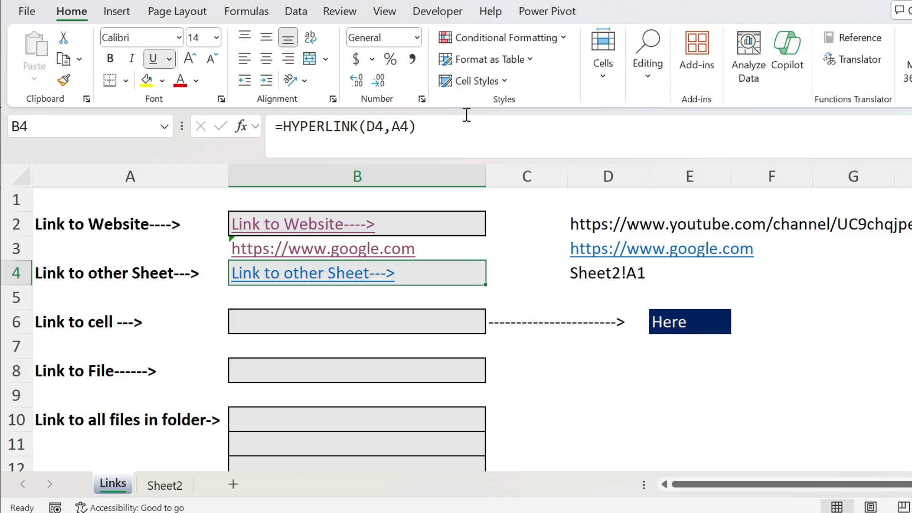
After the failed test, change D4 to #Sheet2!A1 and confirm B4 jumps to Sheet2 A1
click(357, 280)
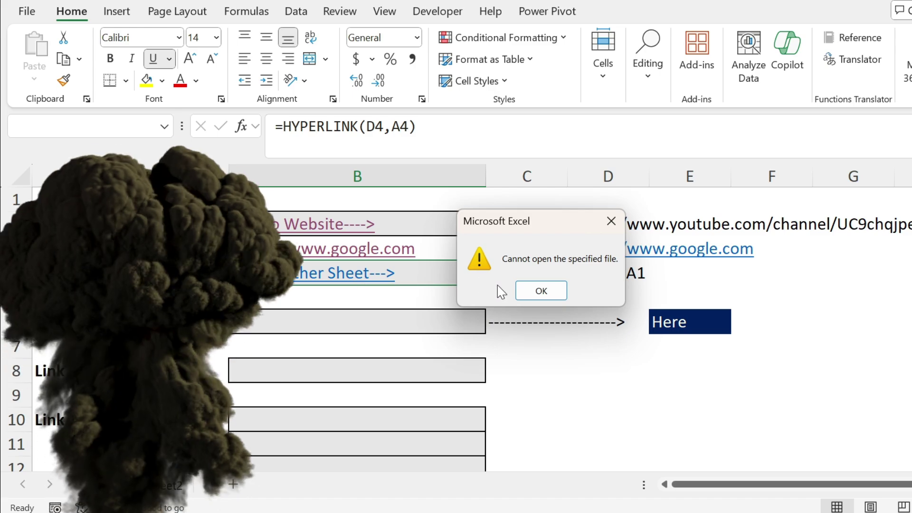
click(540, 292)
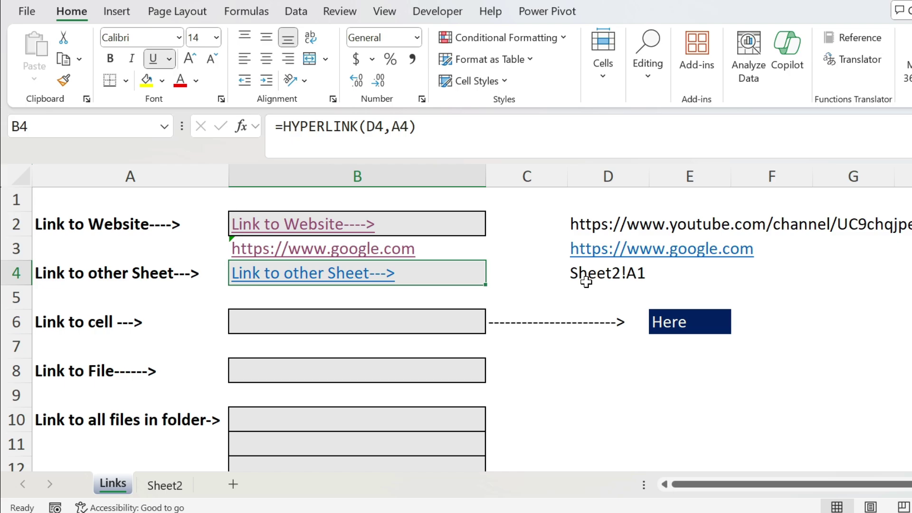
click(586, 282)
click(276, 124)
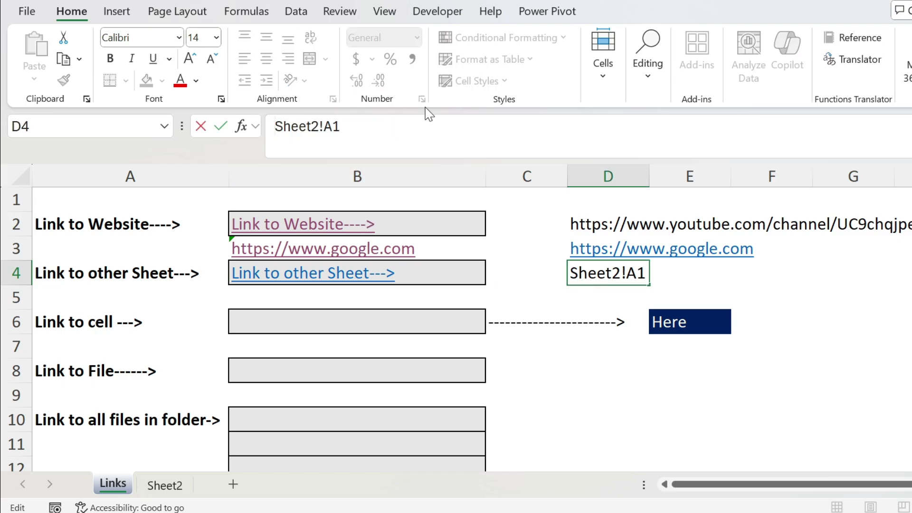
text(#)
key(Return)
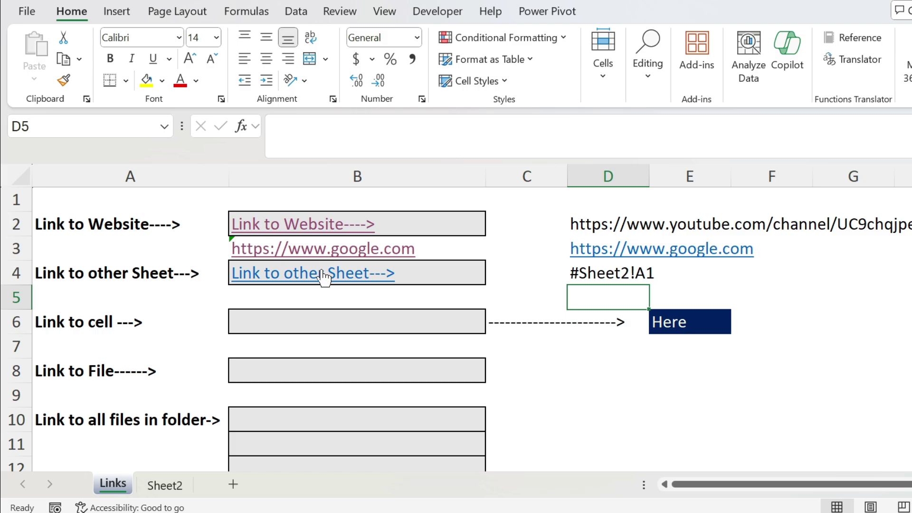
click(316, 279)
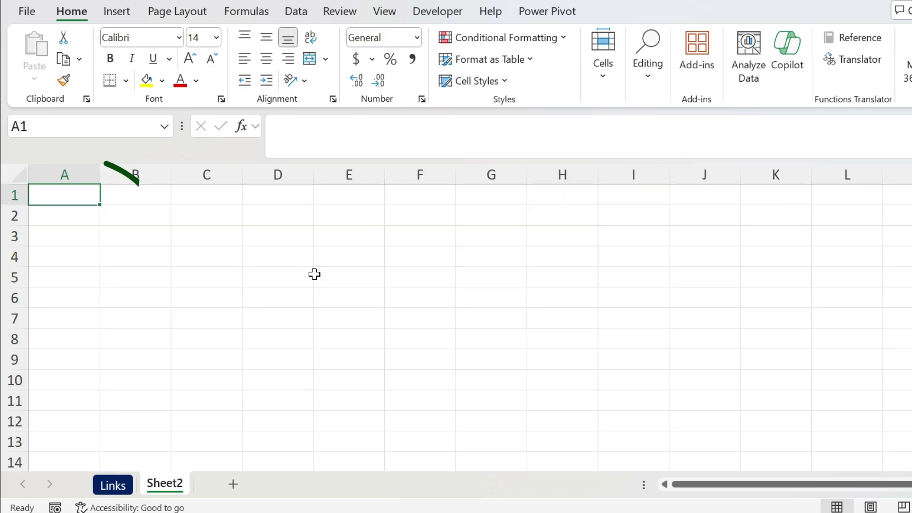
click(120, 484)
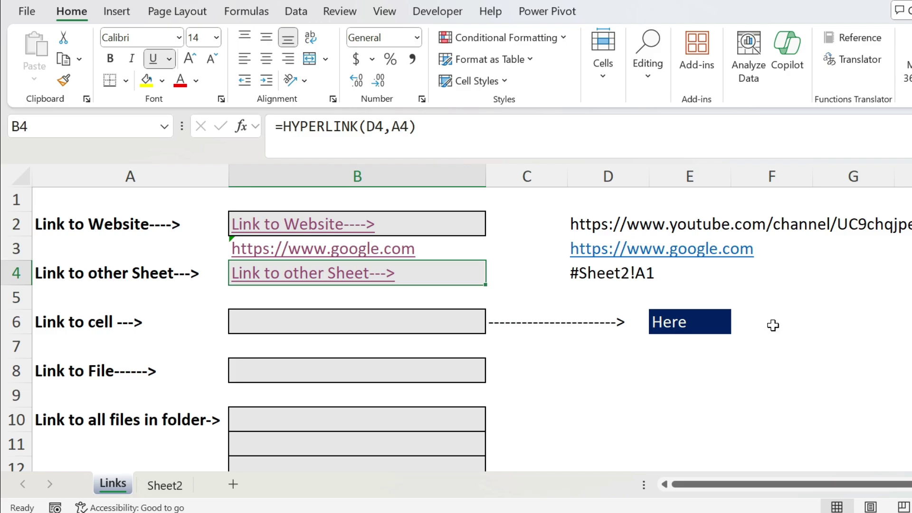
In Sheet2 B2, build the formula =Links!E6 pointing at the Here cell
click(697, 323)
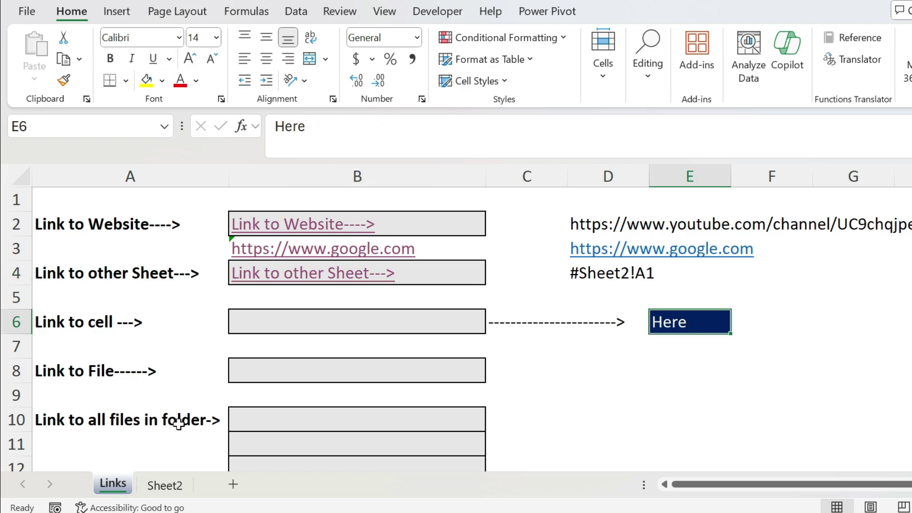
click(165, 488)
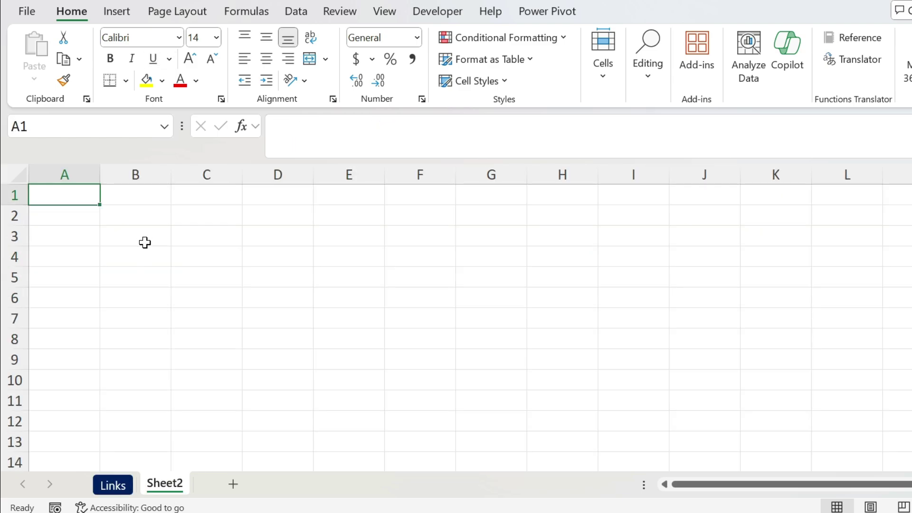
click(135, 223)
text(=)
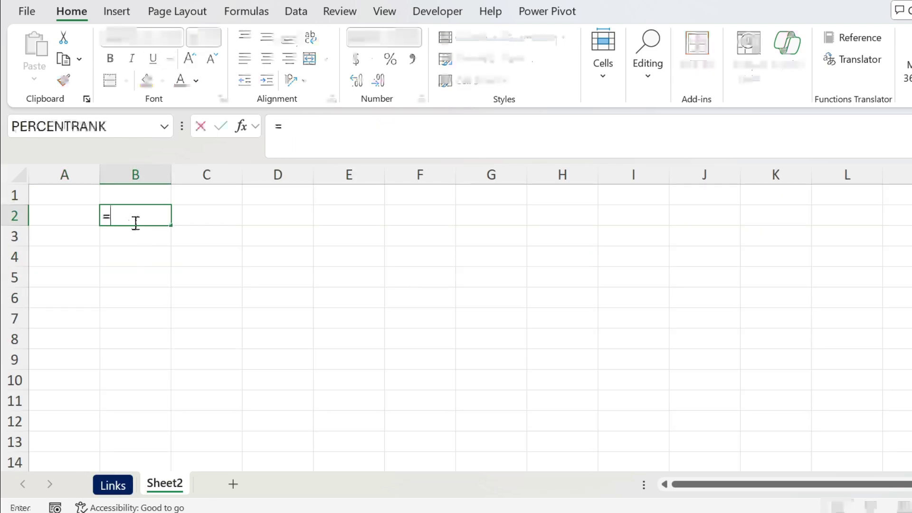
click(112, 486)
click(765, 320)
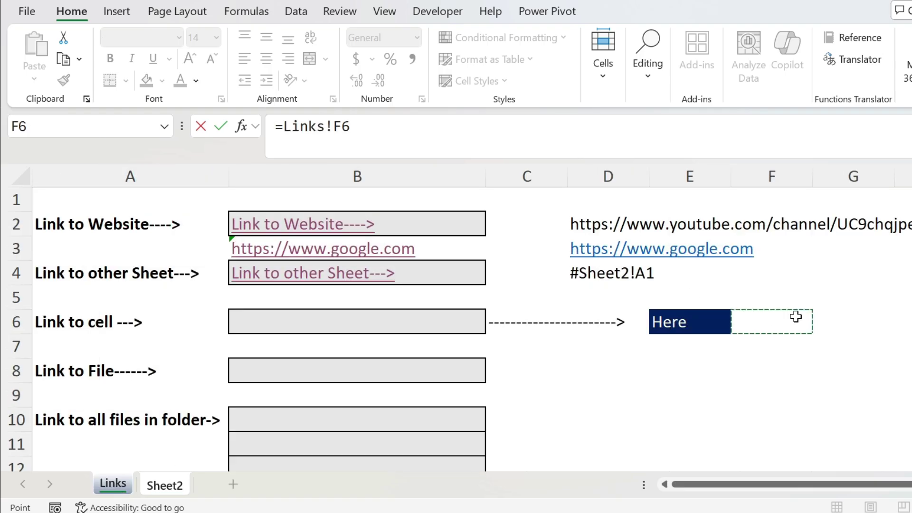
click(690, 322)
key(Return)
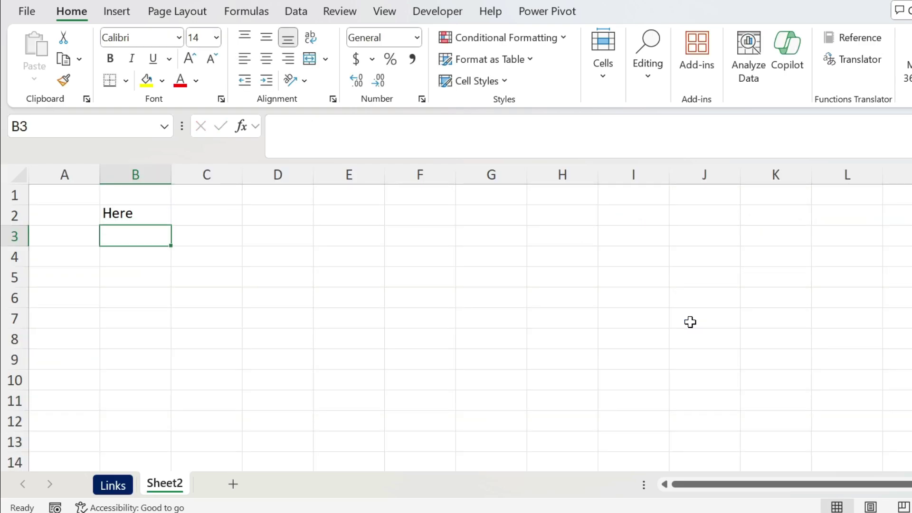
key(Up)
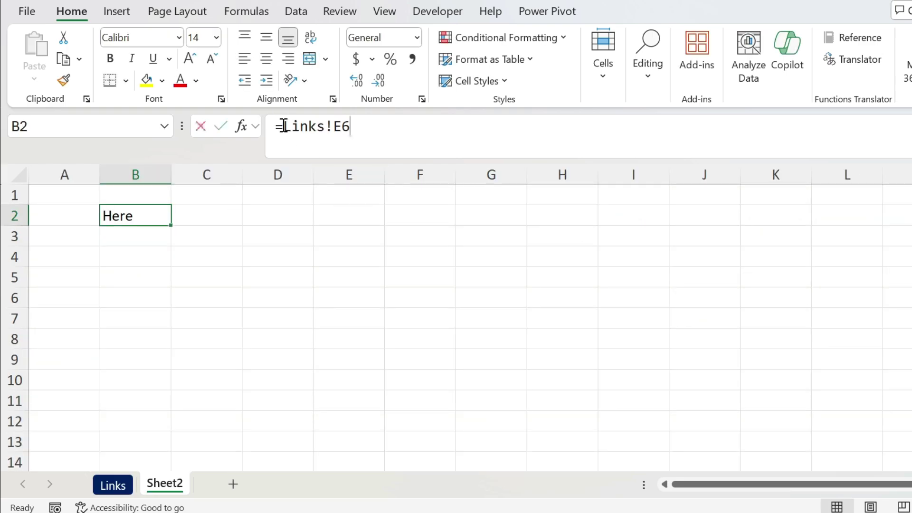
Turn it into the text #Links!E6, copy it, and clear Sheet2's B2
drag(284, 126, 274, 129)
text(#)
key(Return)
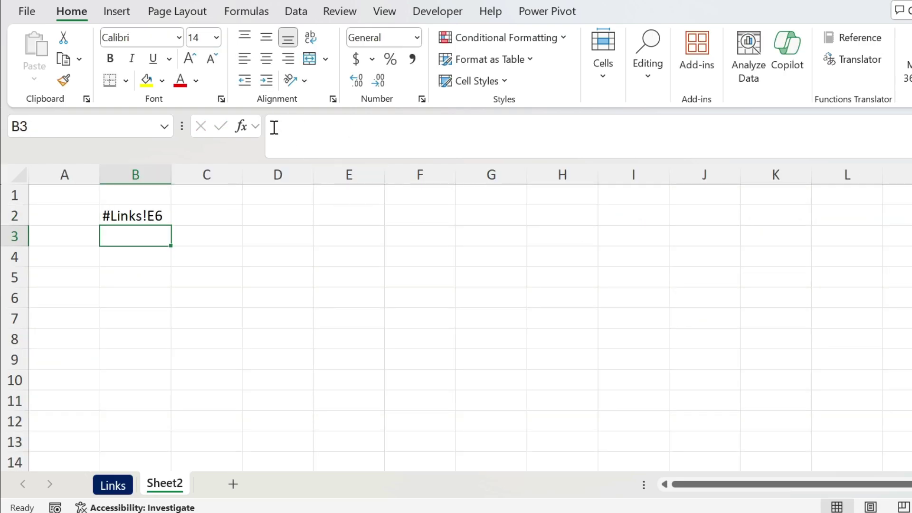
key(Up)
drag(383, 129, 221, 106)
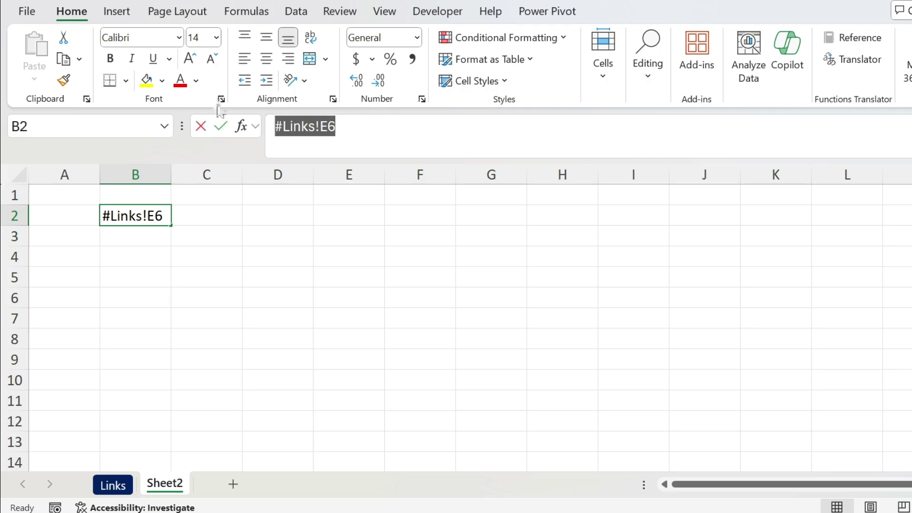
key(ctrl+c)
key(Escape)
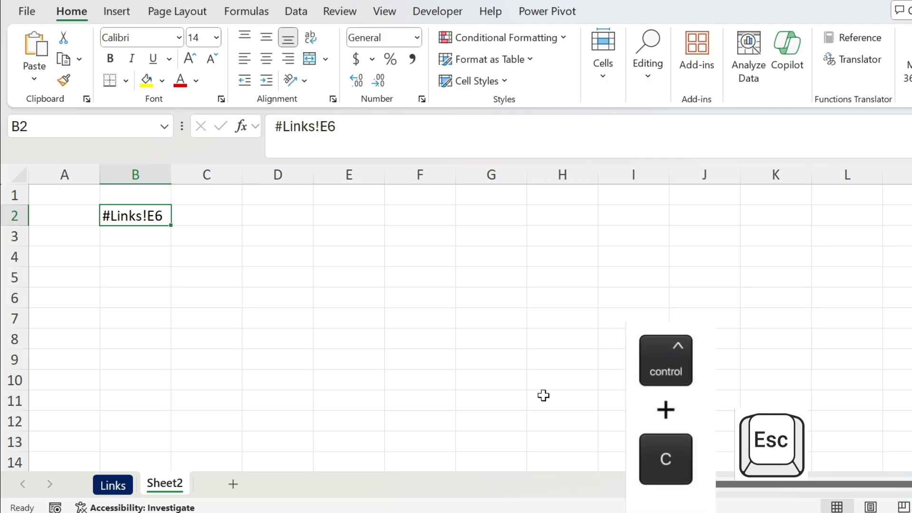
key(Delete)
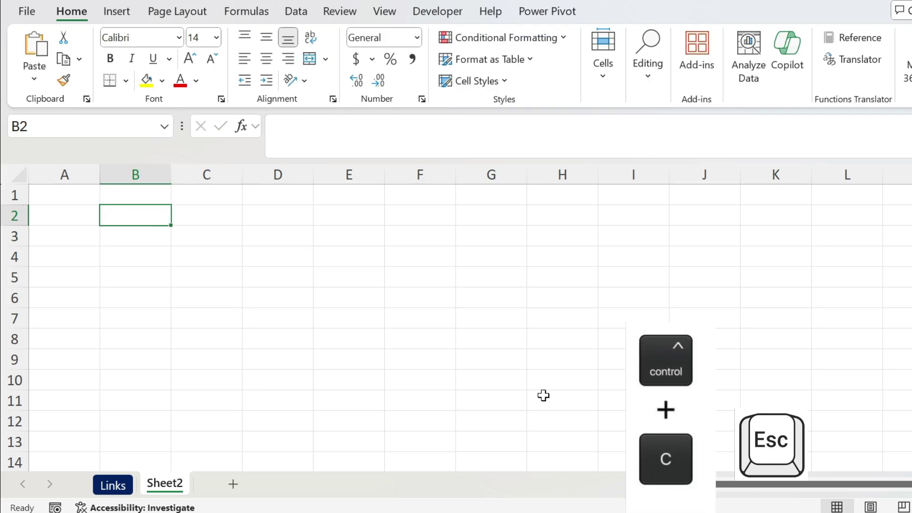
Paste #Links!E6 into F6 on the Links sheet
click(105, 485)
click(753, 318)
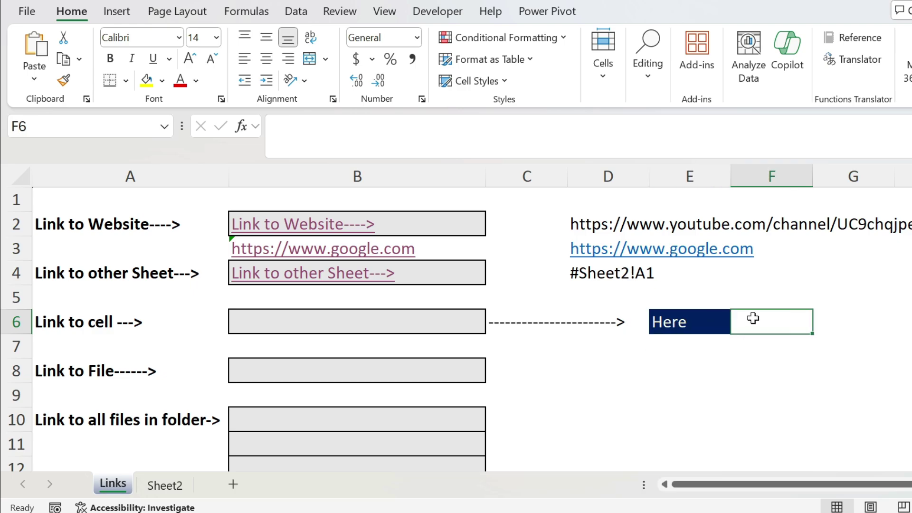
key(ctrl+v)
Enter =HYPERLINK(F6,A6) in B6 and follow the 'Link to cell --->' link to E6
click(380, 326)
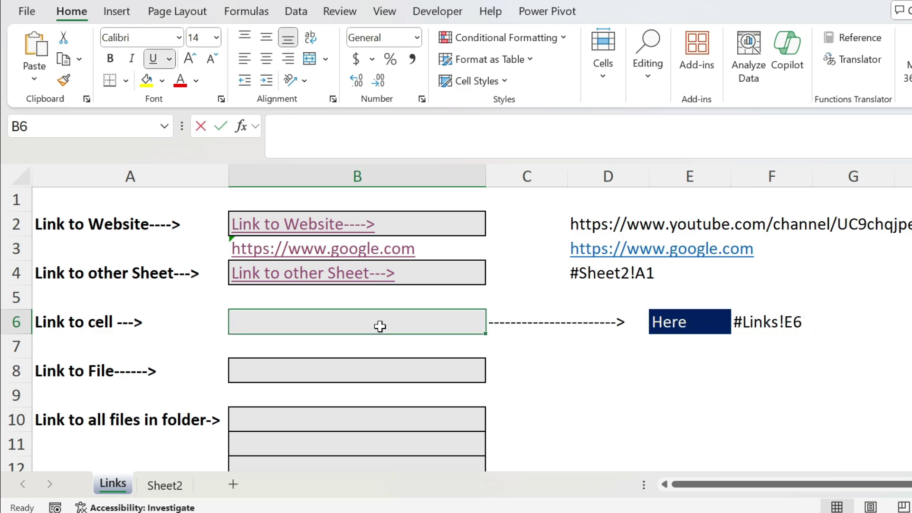
text(=hy)
key(Tab)
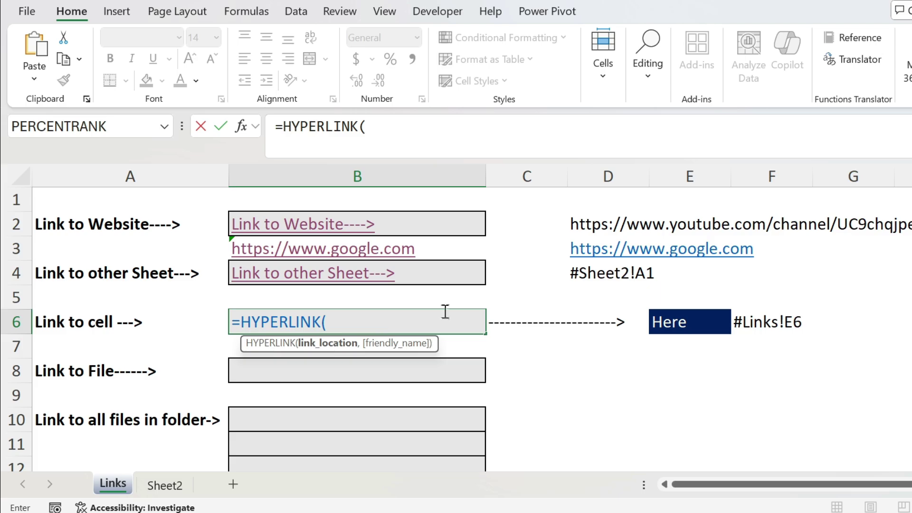
click(764, 321)
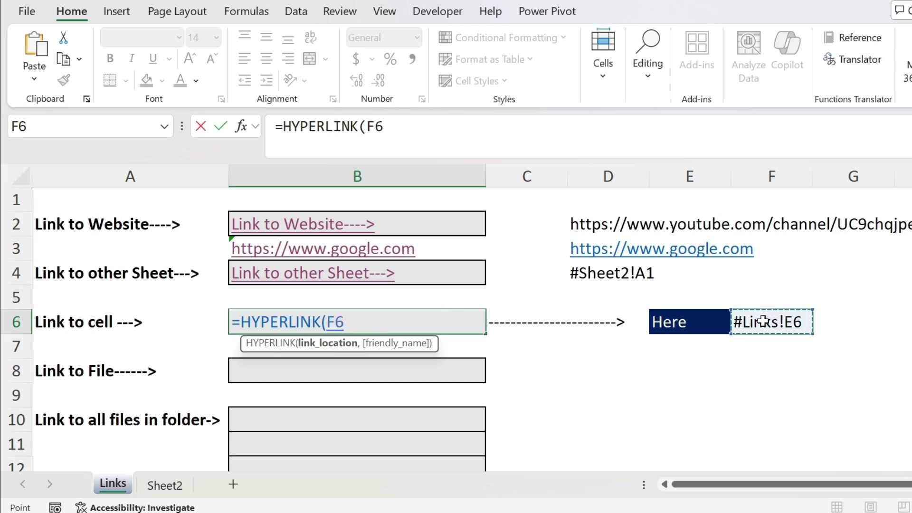
text(,)
key(Left)
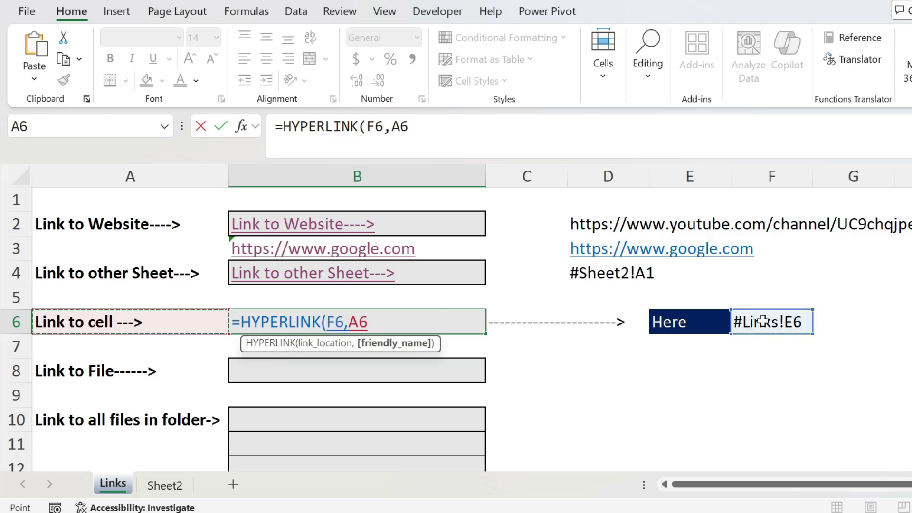
text())
key(Return)
key(Up)
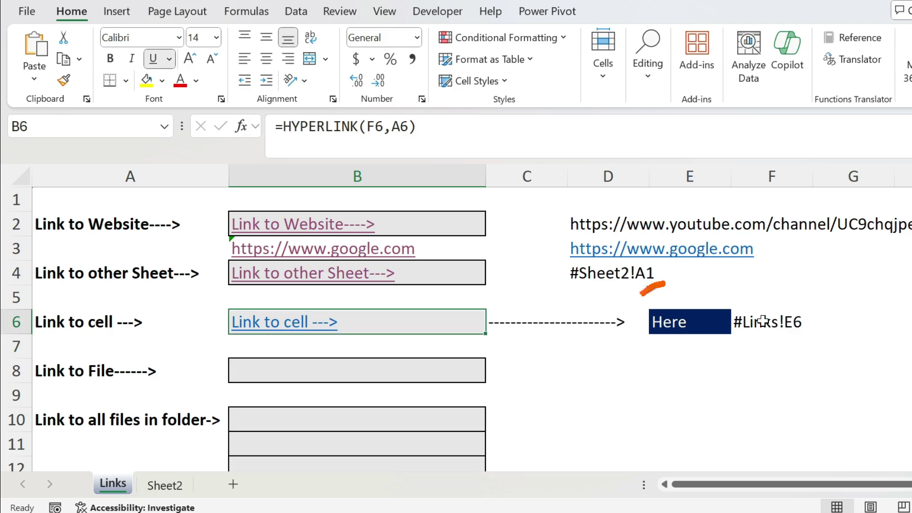
click(283, 325)
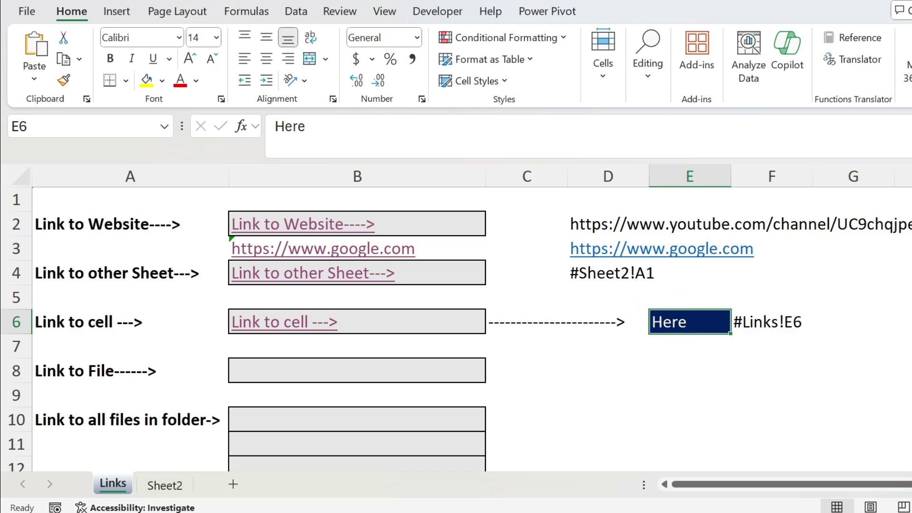
Open the test folder holding the three 05_PDF files and copy its full path from the address bar
click(648, 481)
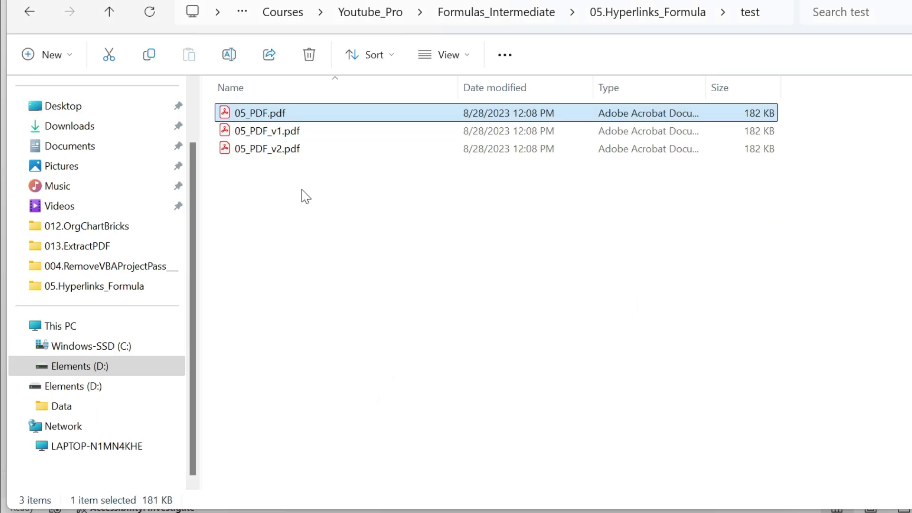
click(321, 265)
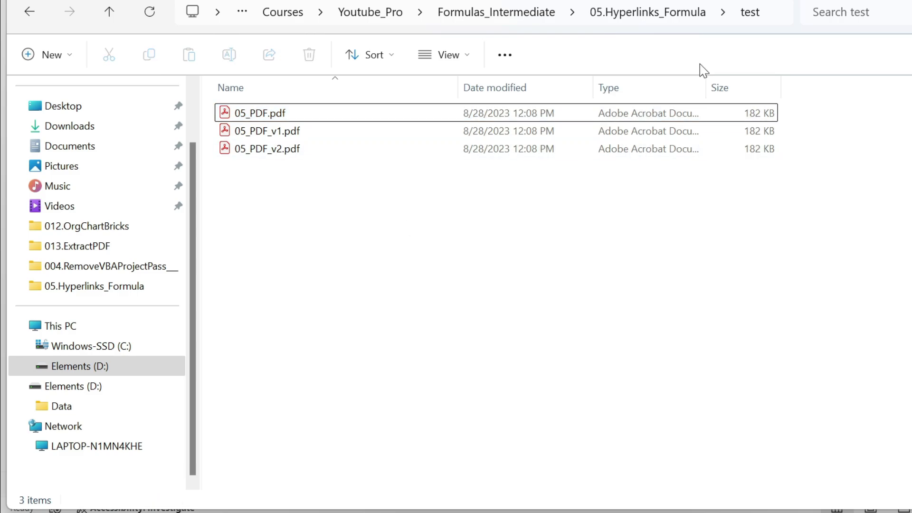
click(770, 17)
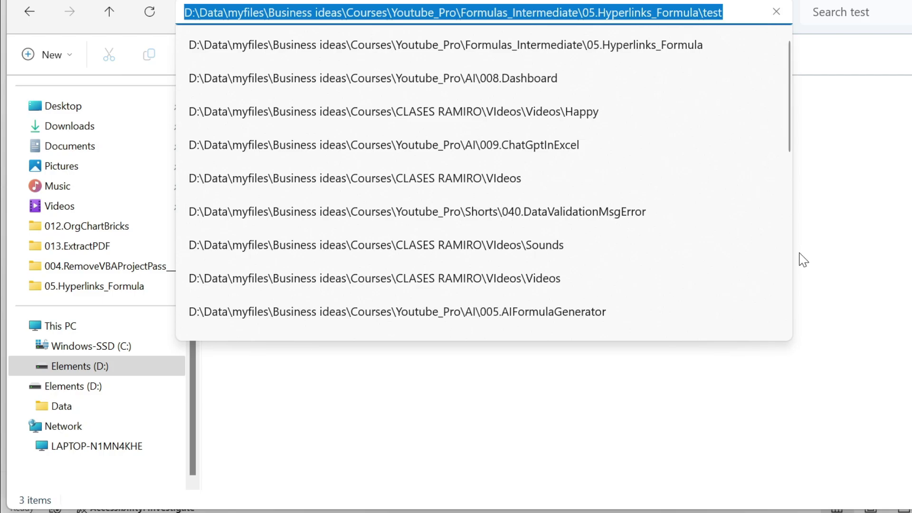
key(ctrl+c)
key(Escape)
key(Escape)
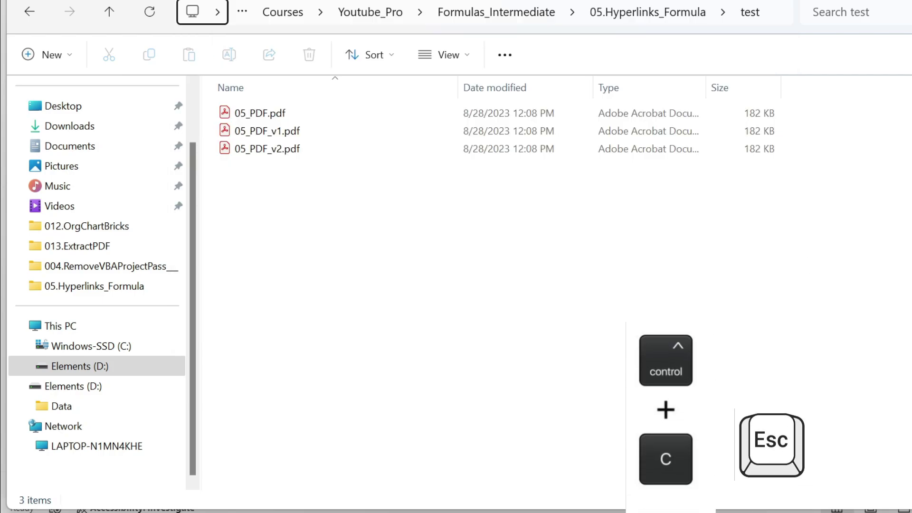
Paste the test folder path into E8 and end it with a trailing backslash
key(alt+Tab)
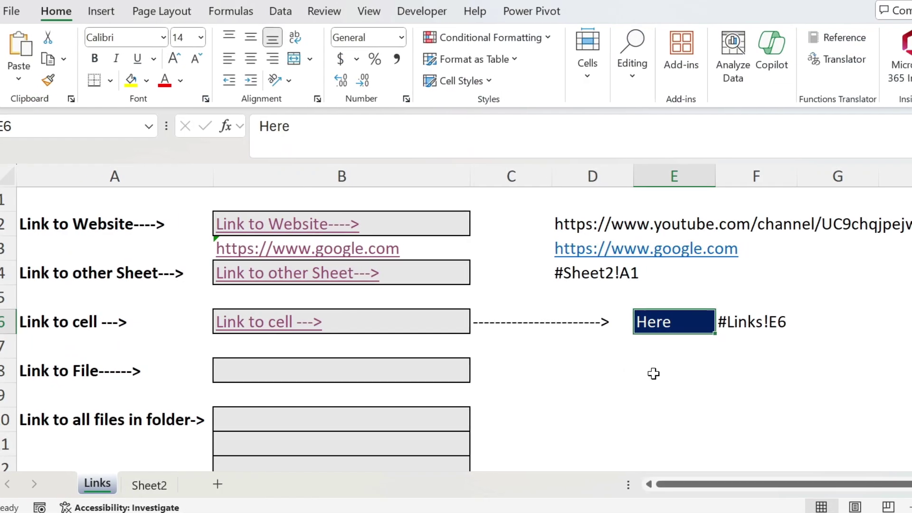
click(652, 373)
key(ctrl+v)
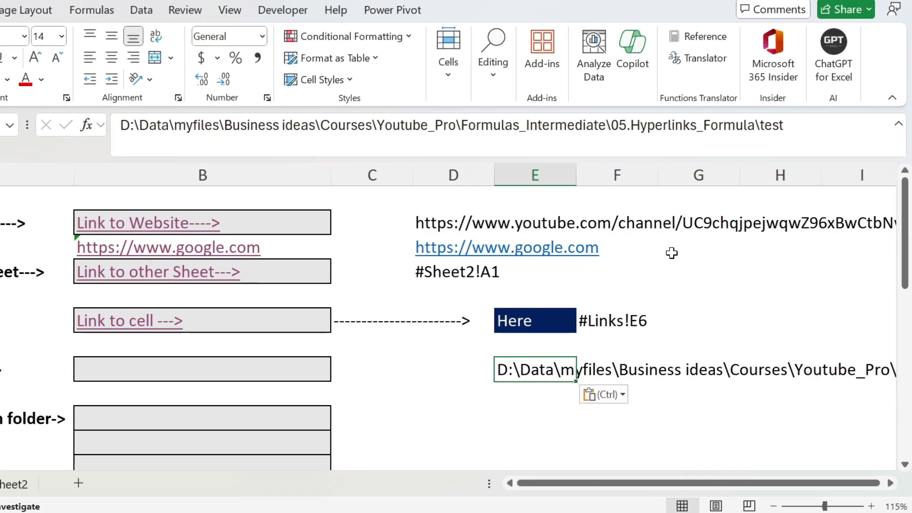
click(816, 125)
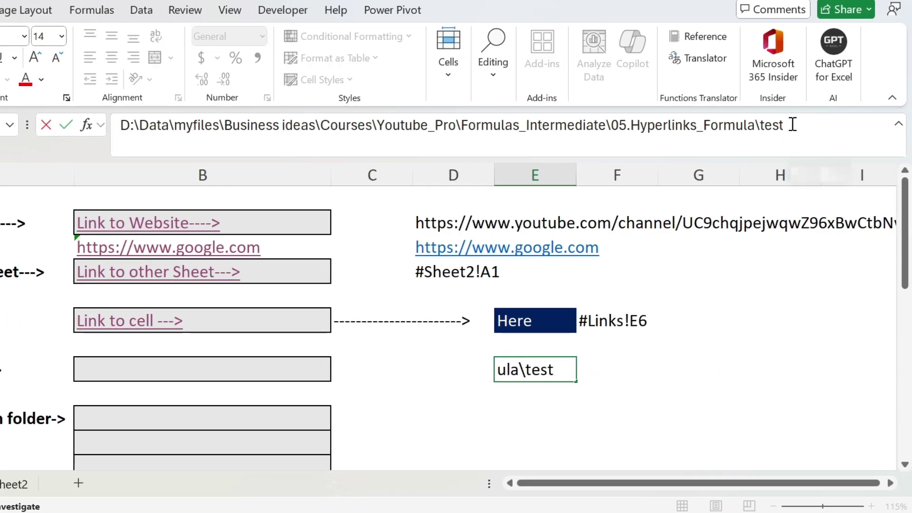
key(Return)
key(Up)
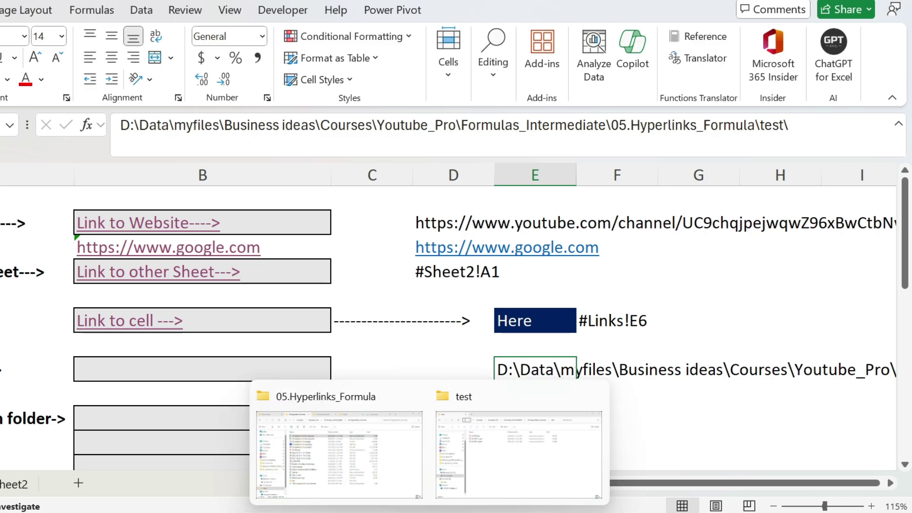
In the test folder, copy the full file name 05_PDF.pdf from the rename field
click(494, 475)
click(109, 116)
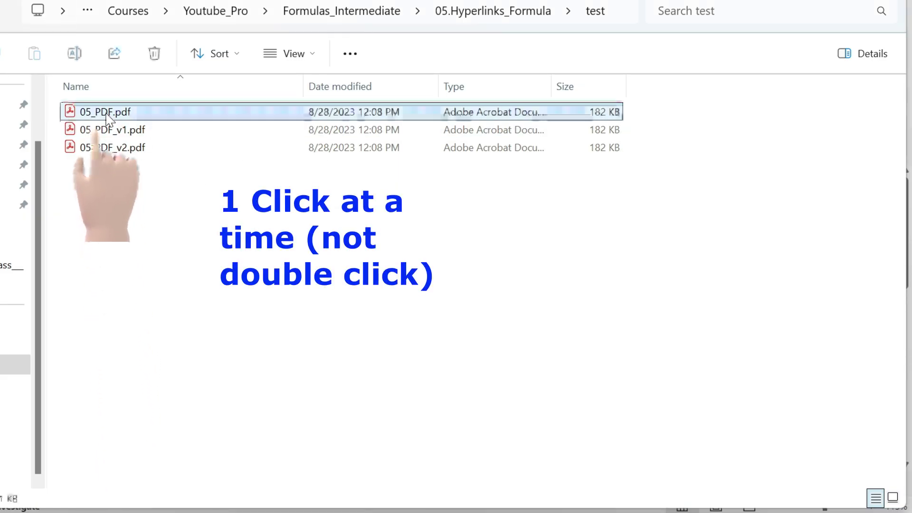
click(109, 116)
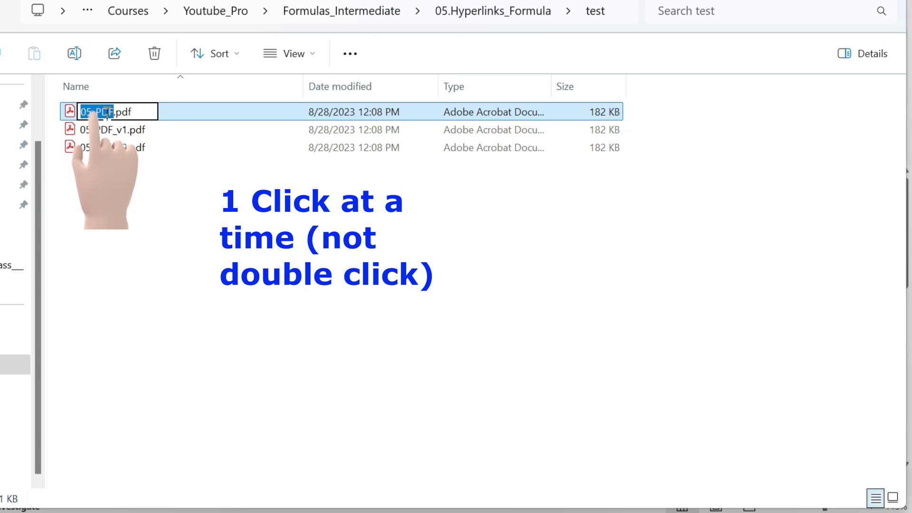
key(ctrl+a)
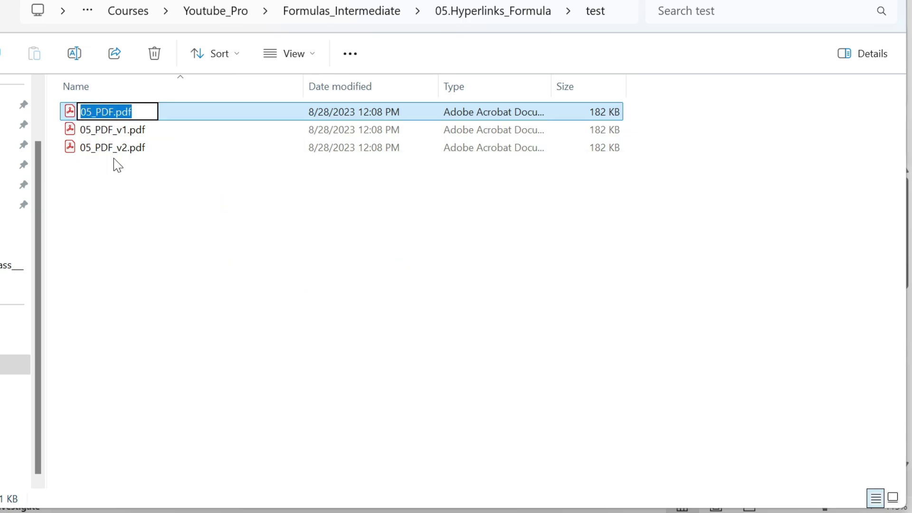
key(Return)
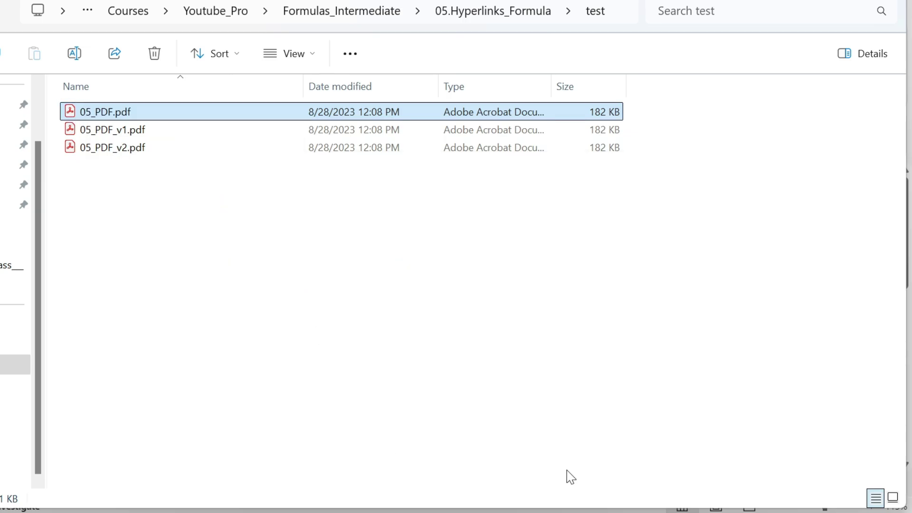
Append 05_PDF.pdf to the folder path in E8 to form the complete file path
click(580, 507)
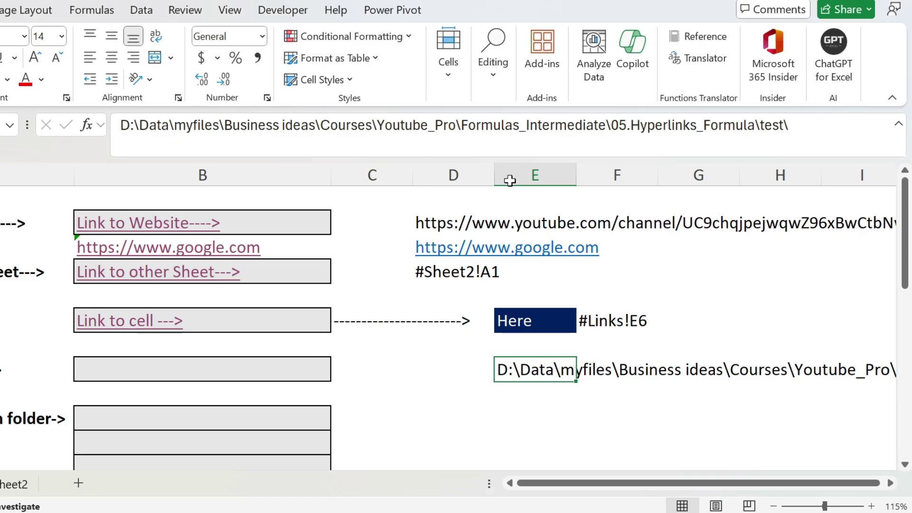
click(808, 132)
key(ctrl+v)
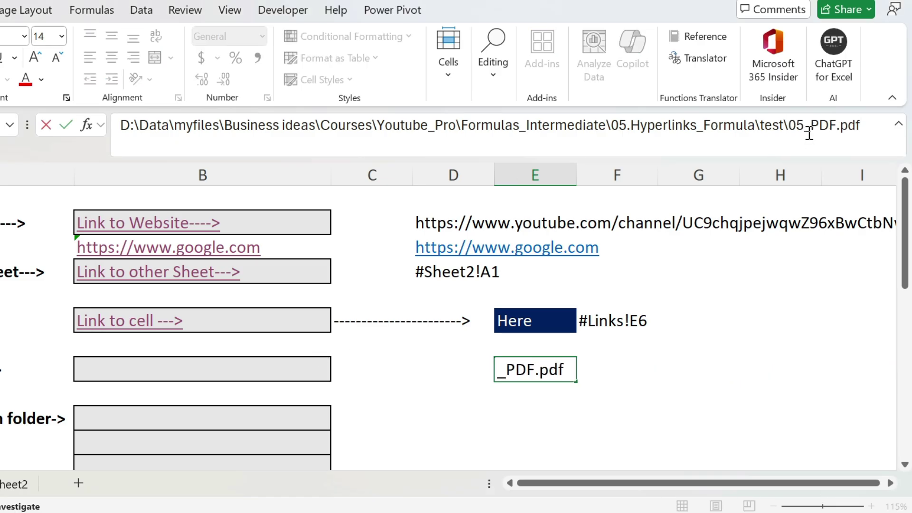
key(Return)
key(Up)
key(Left)
key(Left)
key(Left)
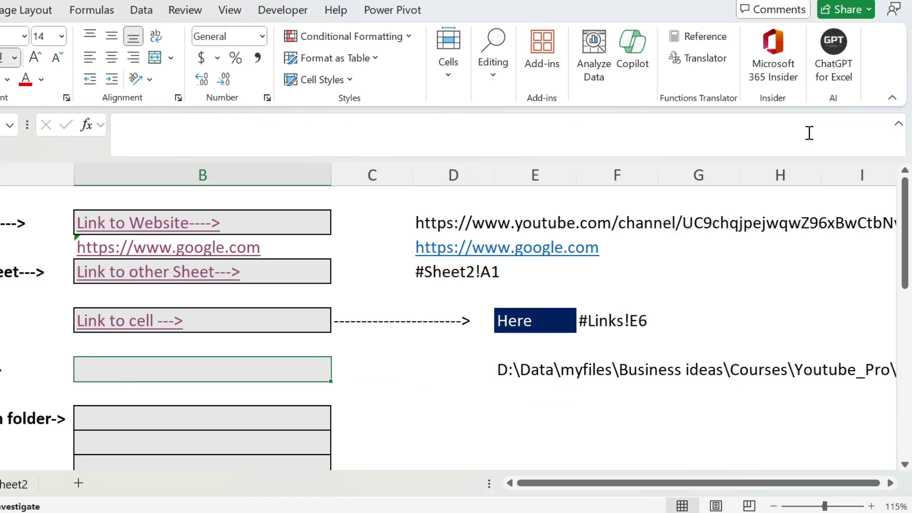
key(Up)
key(Up)
key(Up)
key(Up)
key(Up)
key(Up)
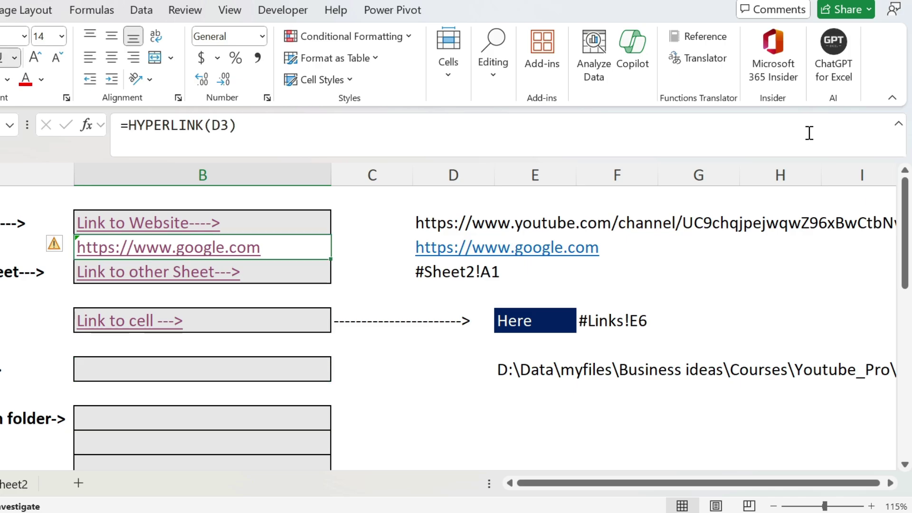
Copy B2's link formula into B8 as =HYPERLINK(E8,A8) and test that it opens the PDF
key(ctrl+c)
key(Down)
key(Down)
key(Down)
key(Down)
key(Down)
key(Down)
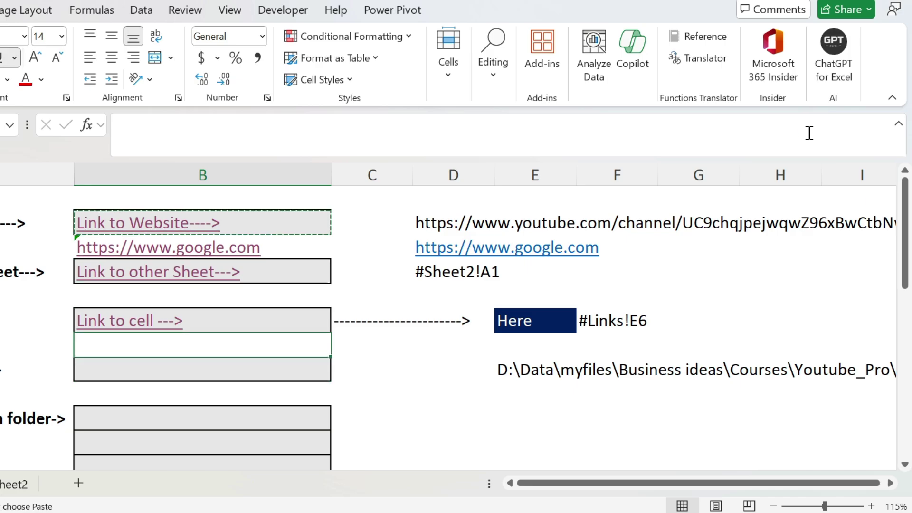
key(ctrl+v)
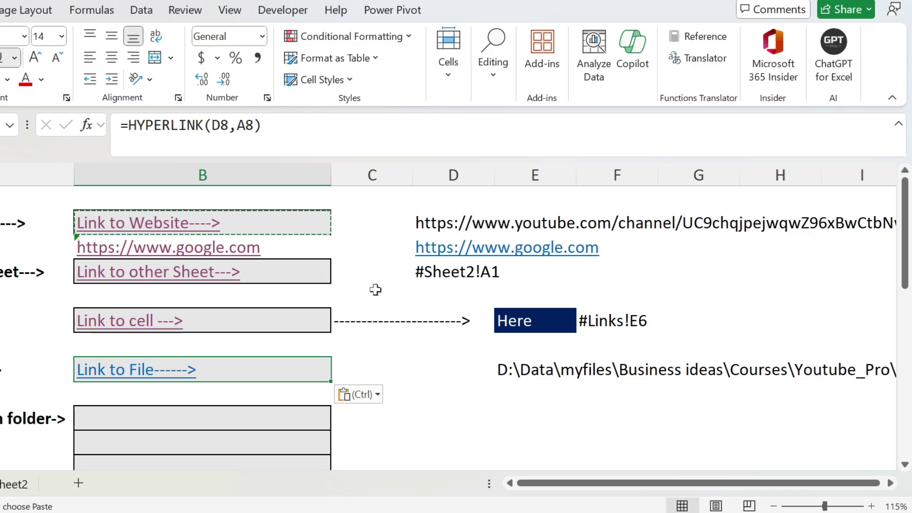
click(277, 124)
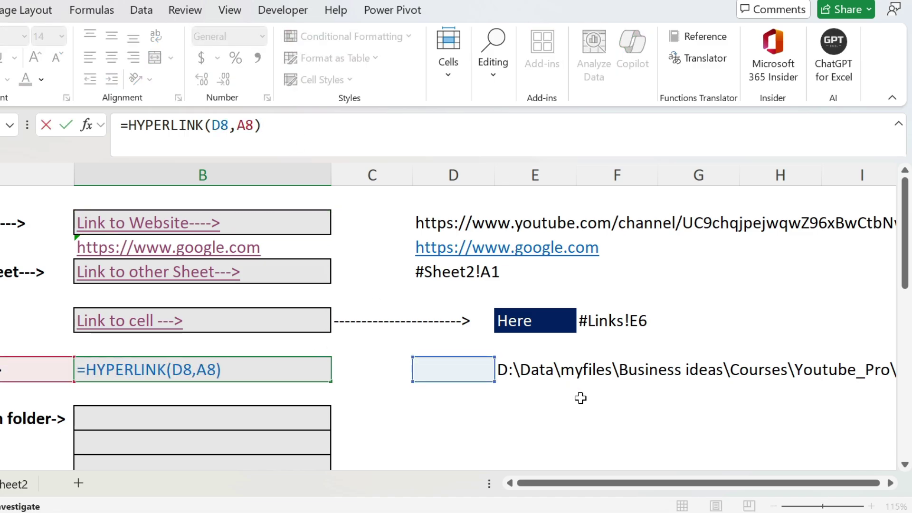
drag(450, 381, 521, 370)
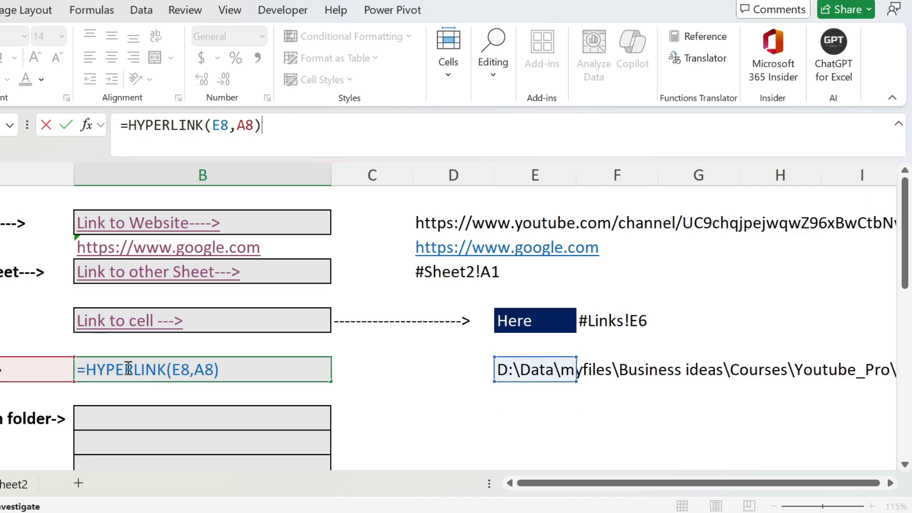
key(Return)
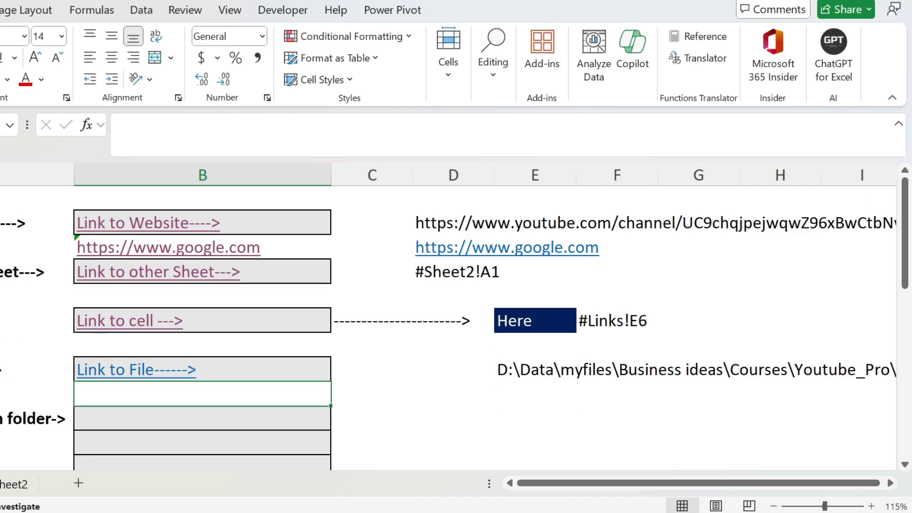
click(114, 370)
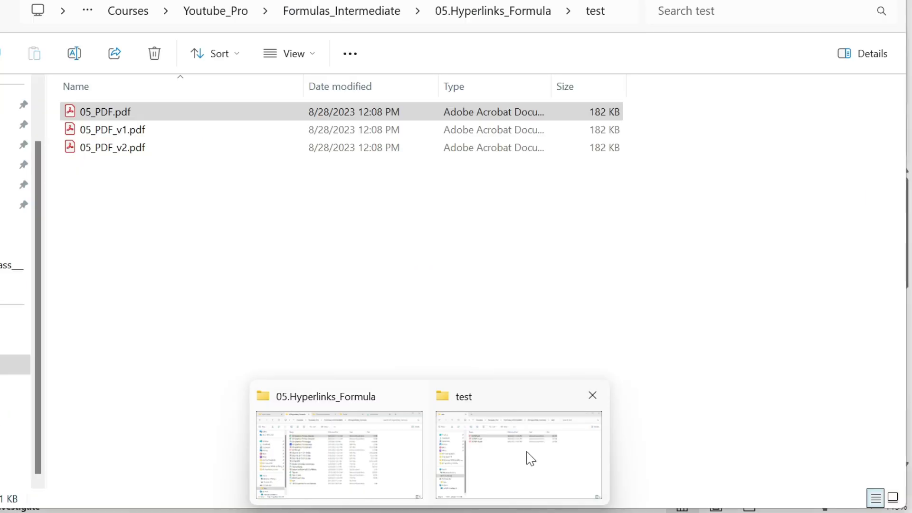
Launch a Command Prompt in the test folder by entering cmd in the address bar
click(526, 458)
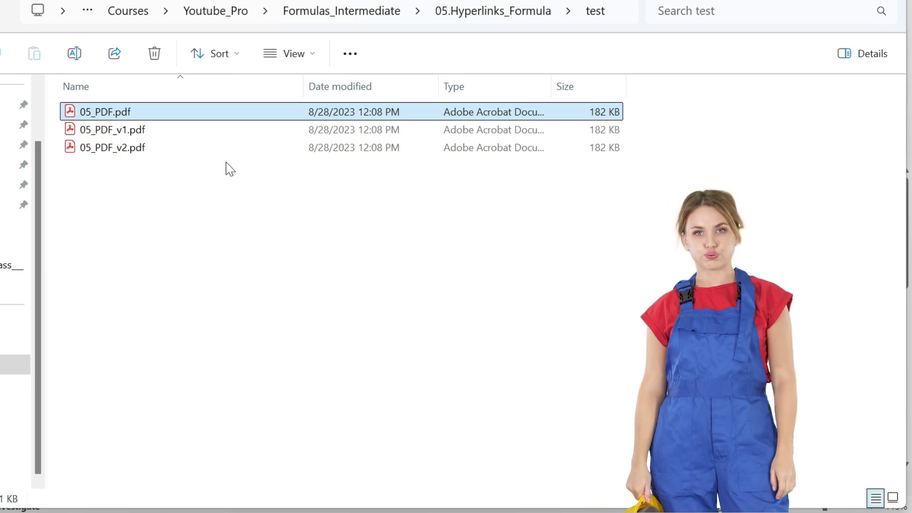
click(618, 18)
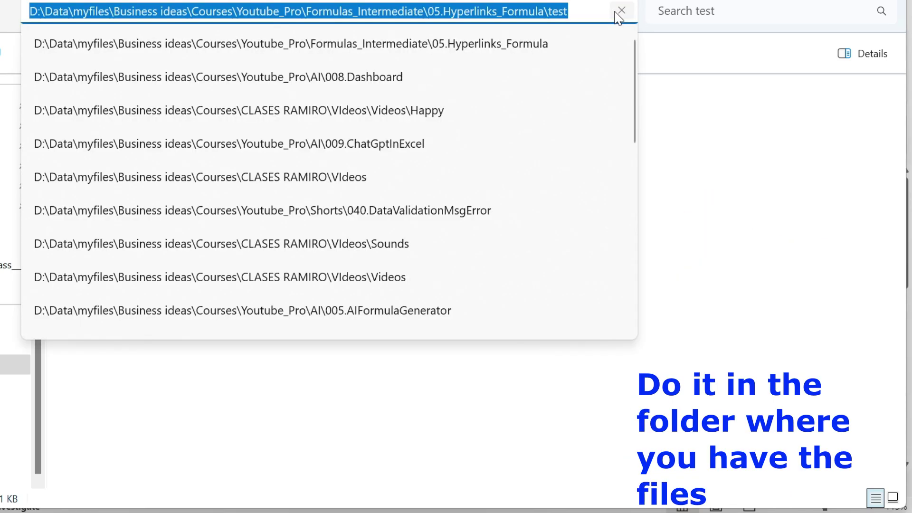
text(cmd)
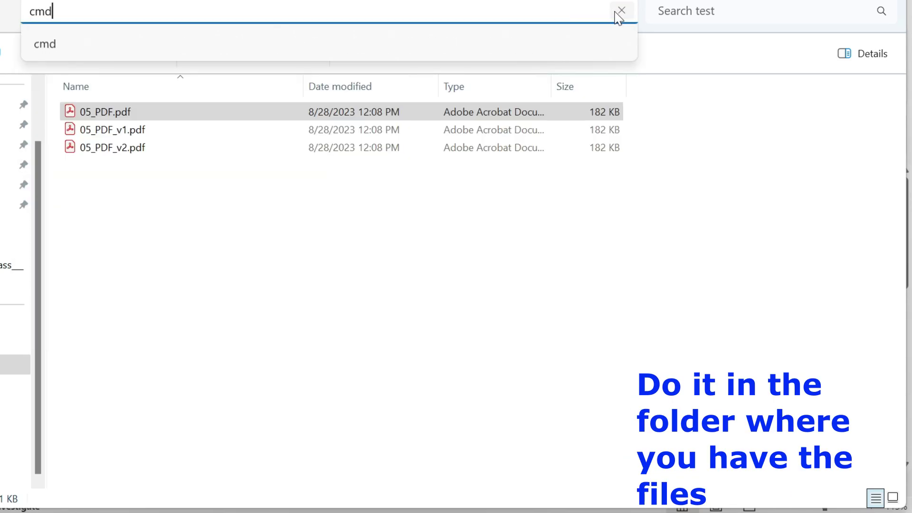
key(Return)
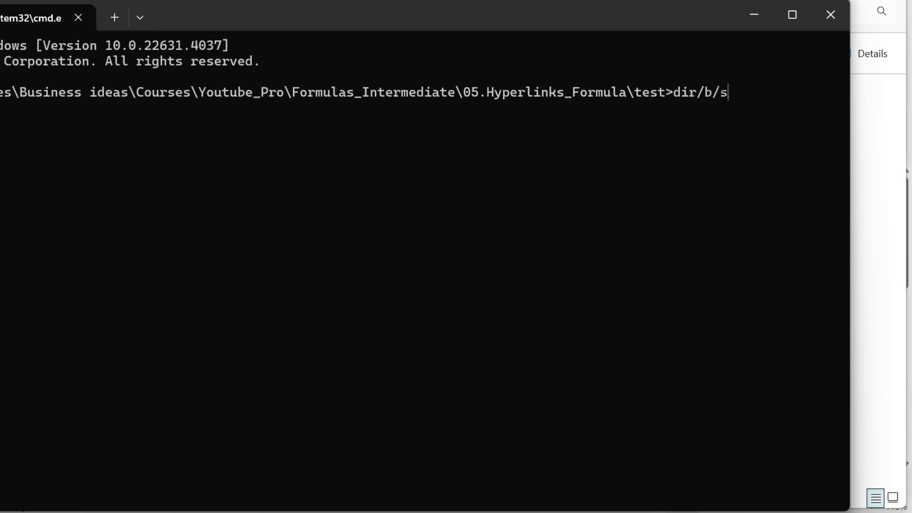
List the three PDF paths with dir/b/s/o, copy them using dir/b/s/o | clip, then close the prompt
key(Return)
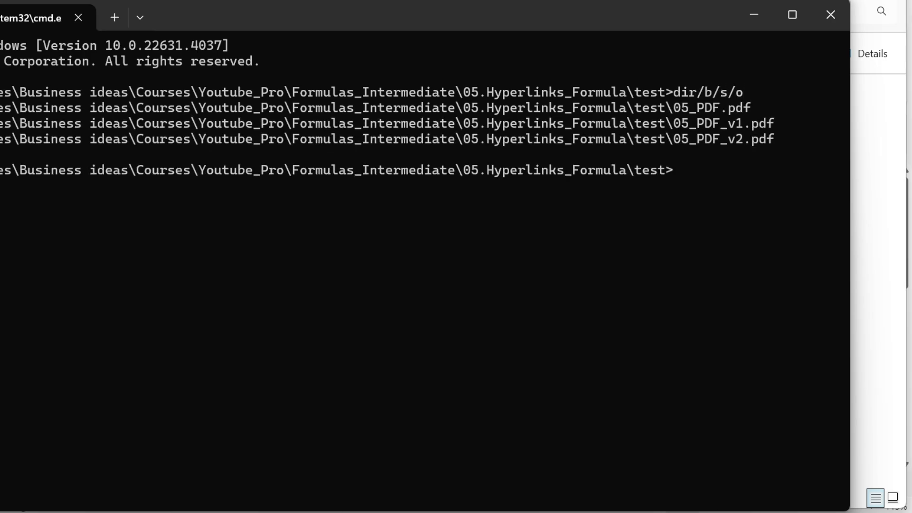
drag(793, 137, 3, 108)
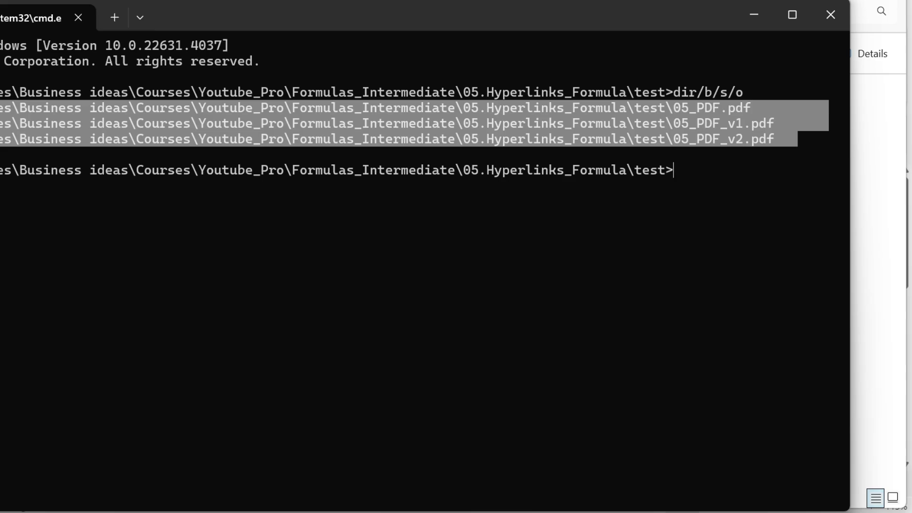
click(678, 171)
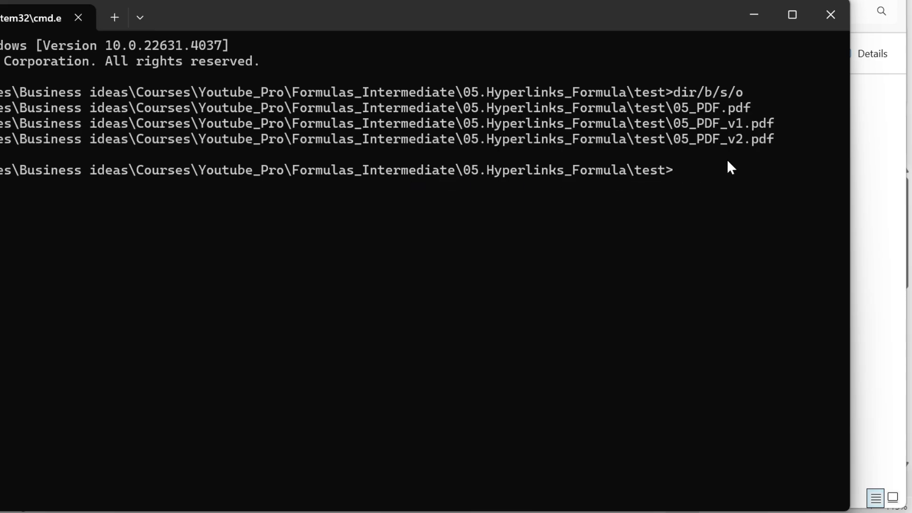
text(dir/b/s/o | clip)
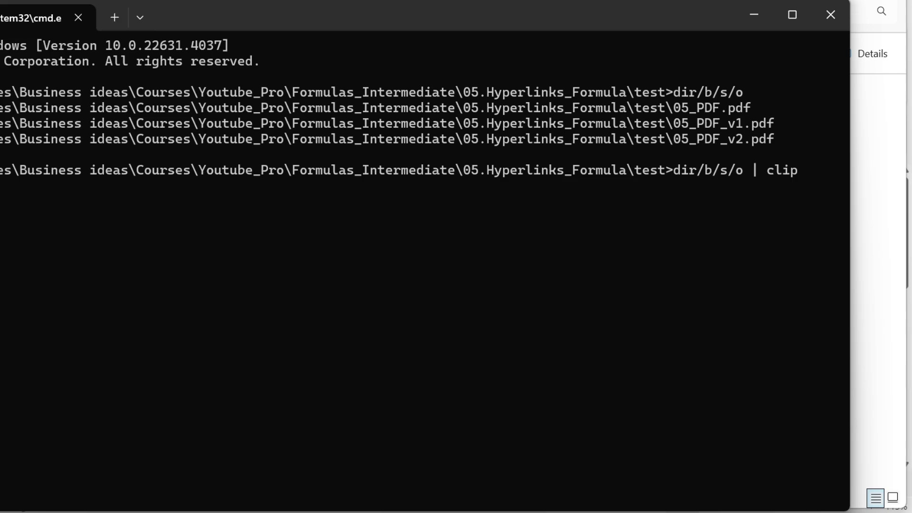
key(Return)
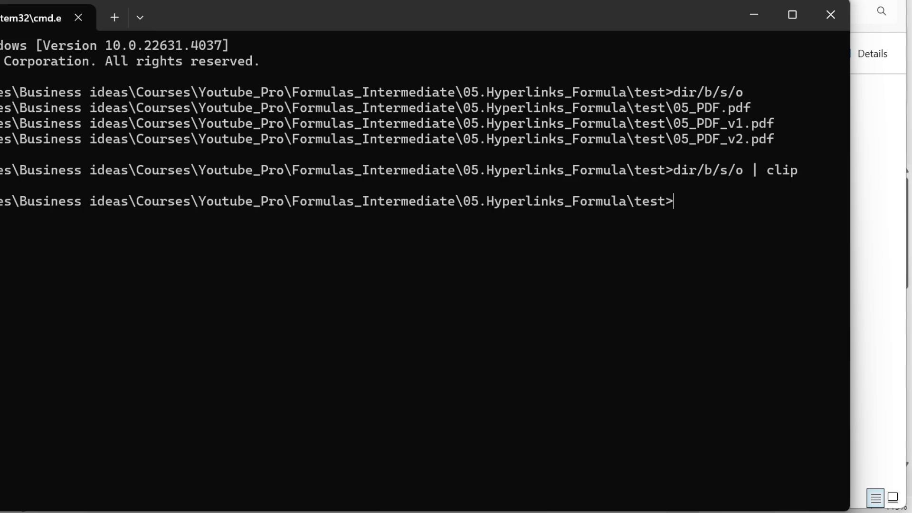
click(824, 15)
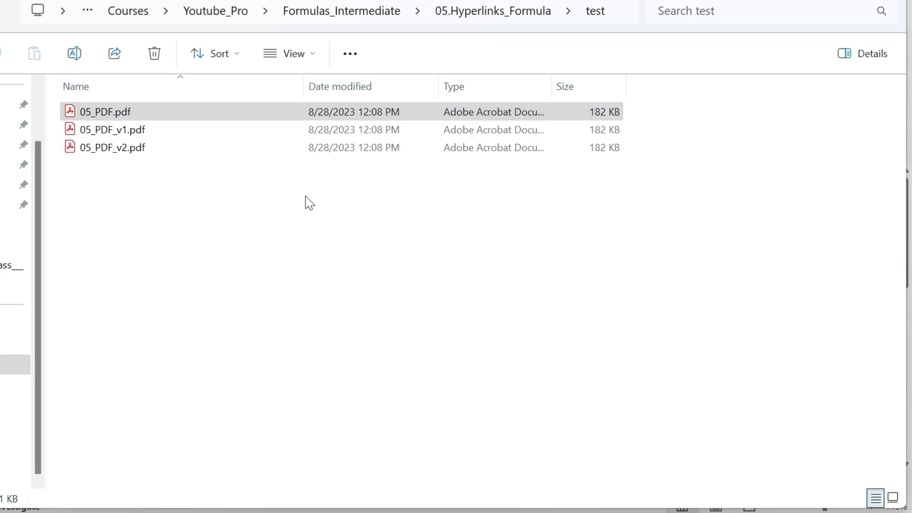
Paste the three PDF paths into E10:E12 of the Links sheet
click(577, 510)
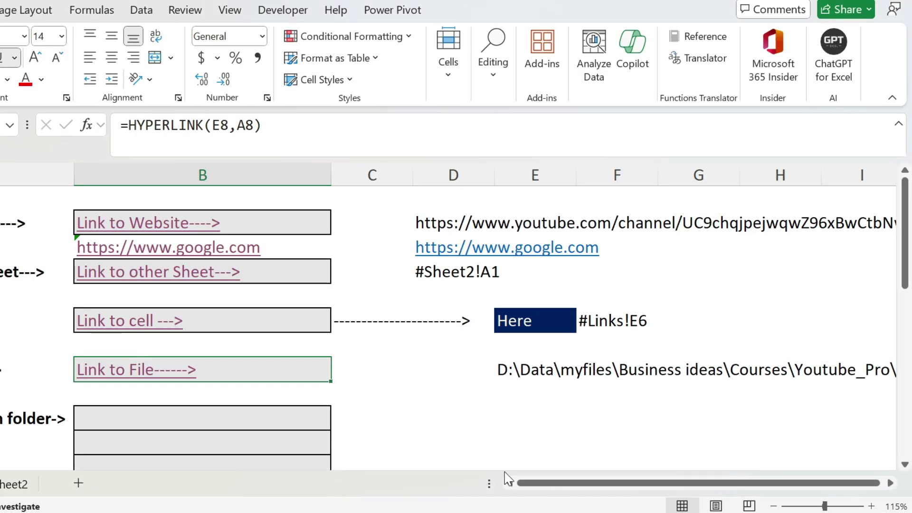
click(501, 419)
key(ctrl+v)
scroll(497, 426, down, 1)
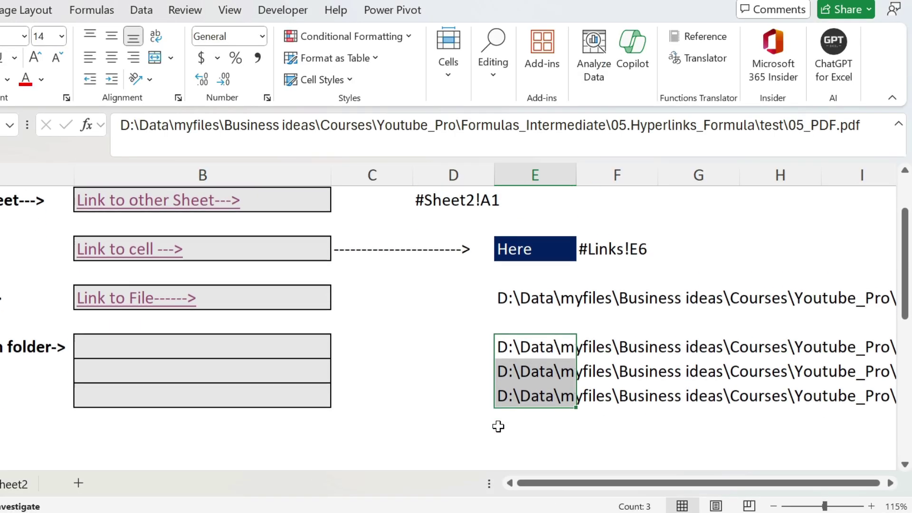
Enter =HYPERLINK(E10) in B10 and fill it down to B12
click(179, 342)
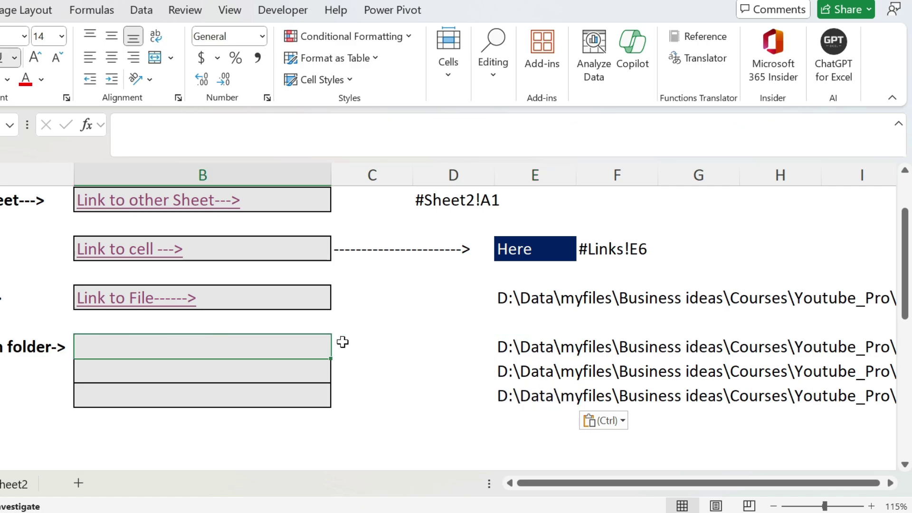
text(=hyper)
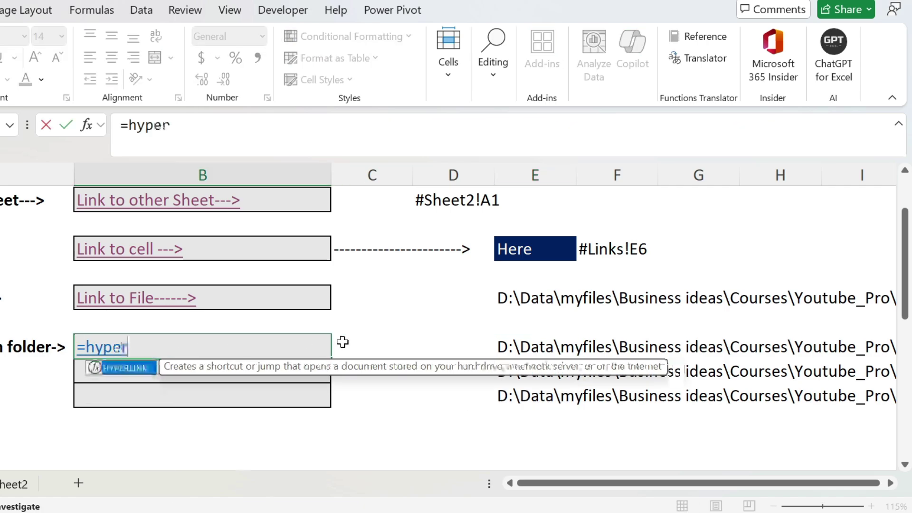
text(link()
key(Right)
key(Right)
key(Right)
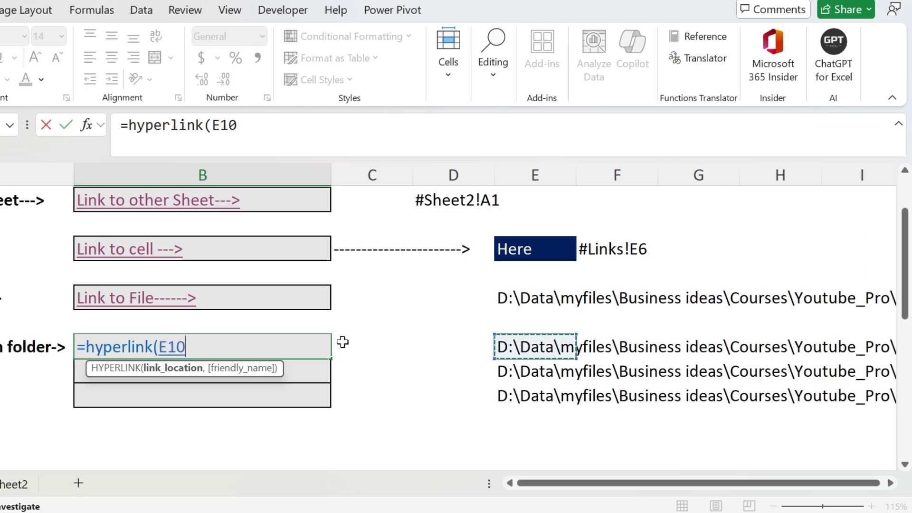
text())
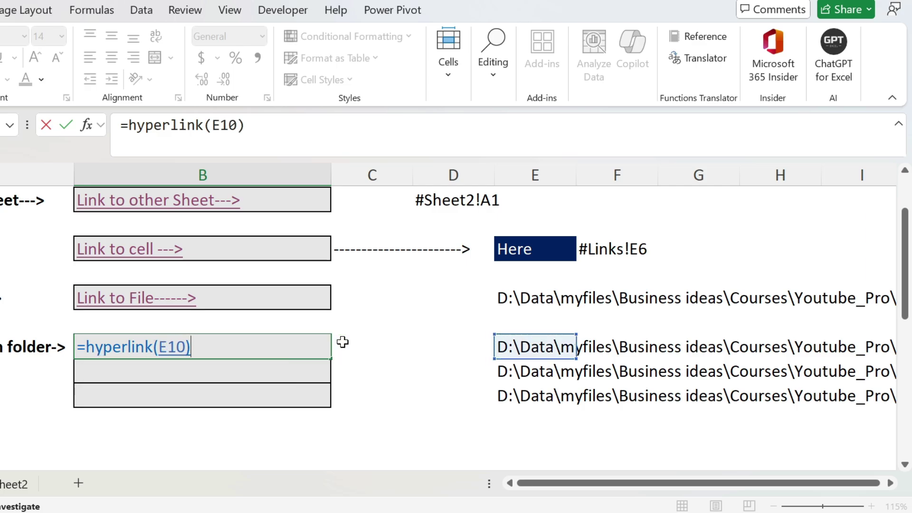
key(ctrl+Return)
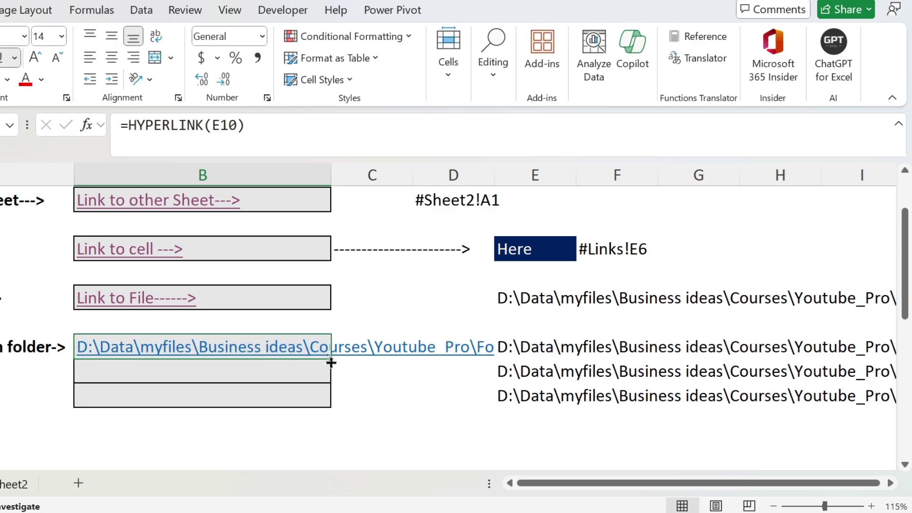
drag(330, 359, 326, 401)
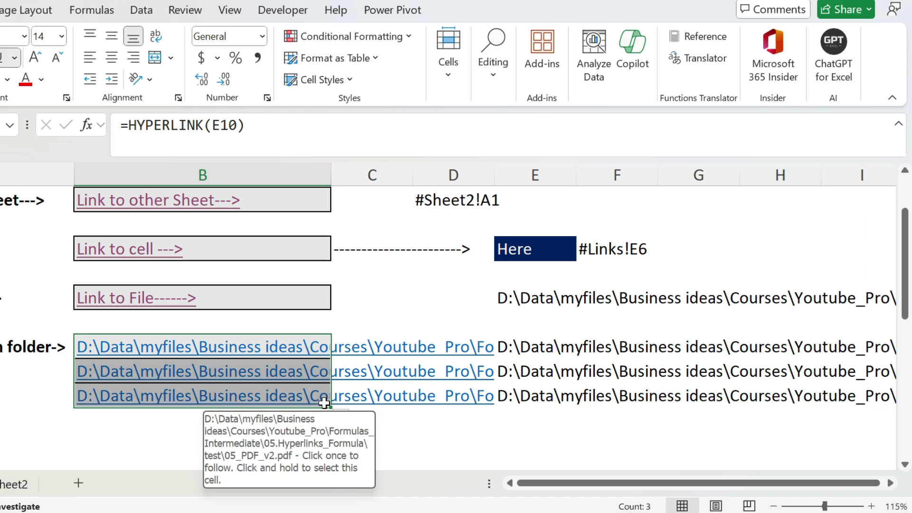
Copy the three file paths in E10:E12
click(538, 347)
drag(860, 125, 804, 125)
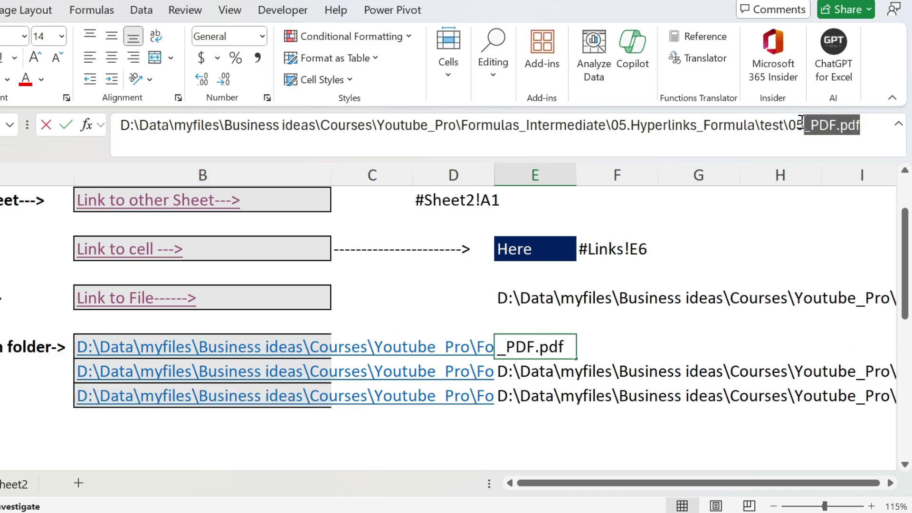
key(Escape)
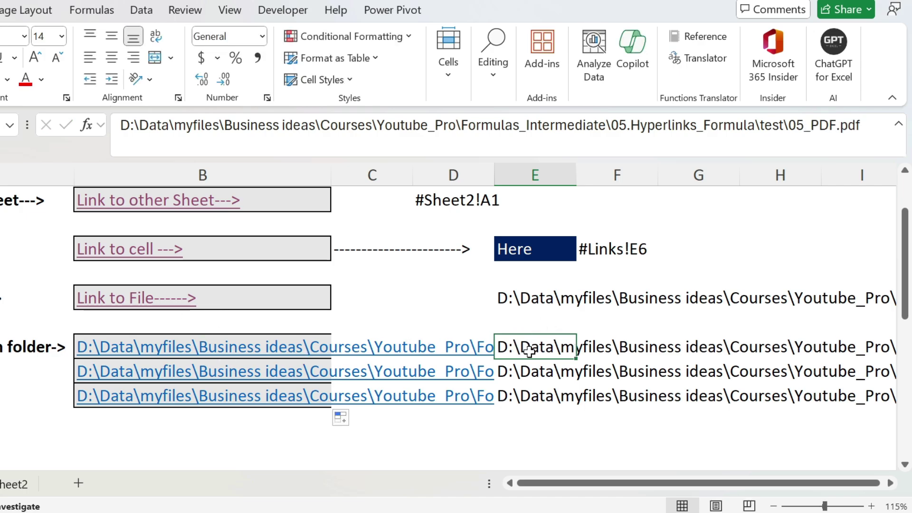
drag(533, 352, 534, 395)
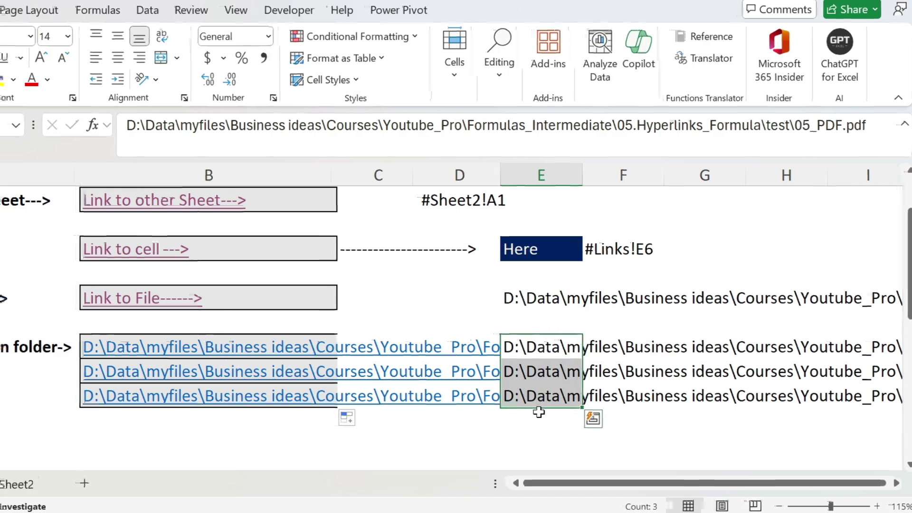
key(ctrl+c)
Paste the three file paths into A1:A3 on Sheet2
click(41, 485)
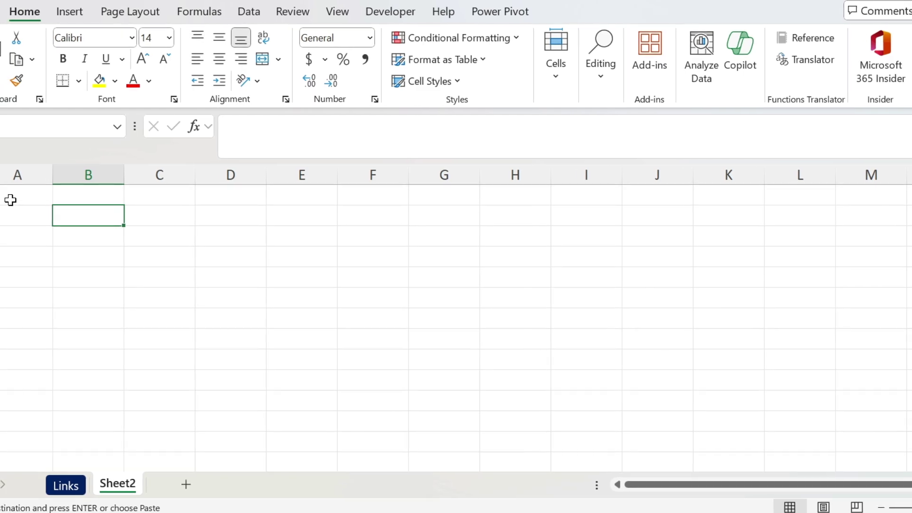
click(12, 198)
key(ctrl+v)
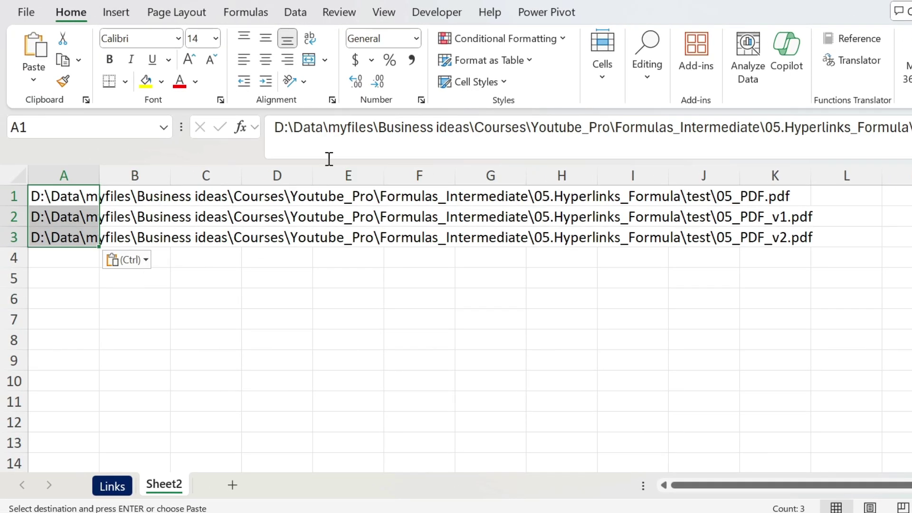
Split the paths with Text to Columns using \ as delimiter, then copy the file names in J1:J3
click(298, 13)
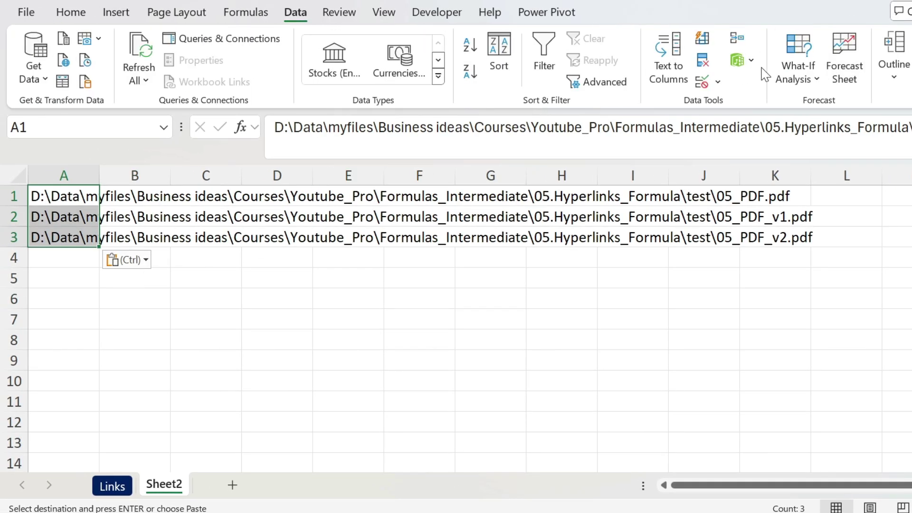
click(669, 56)
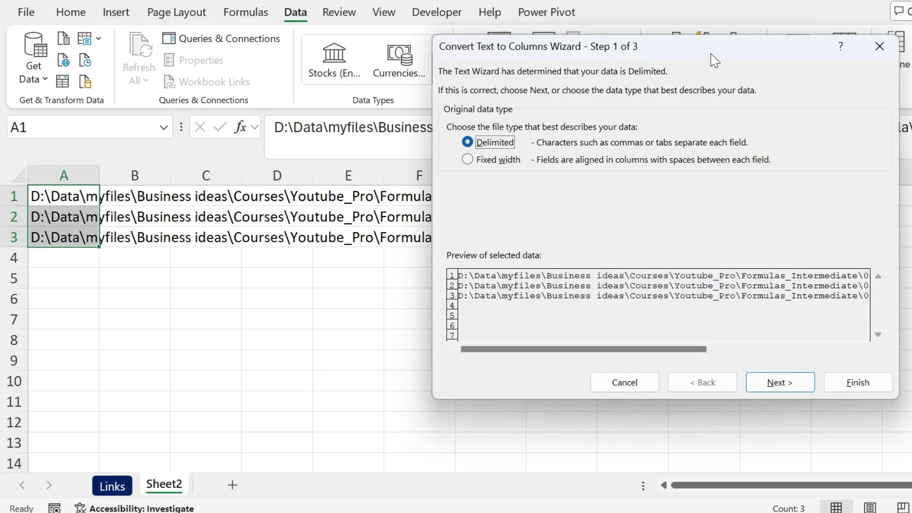
drag(711, 53, 522, 49)
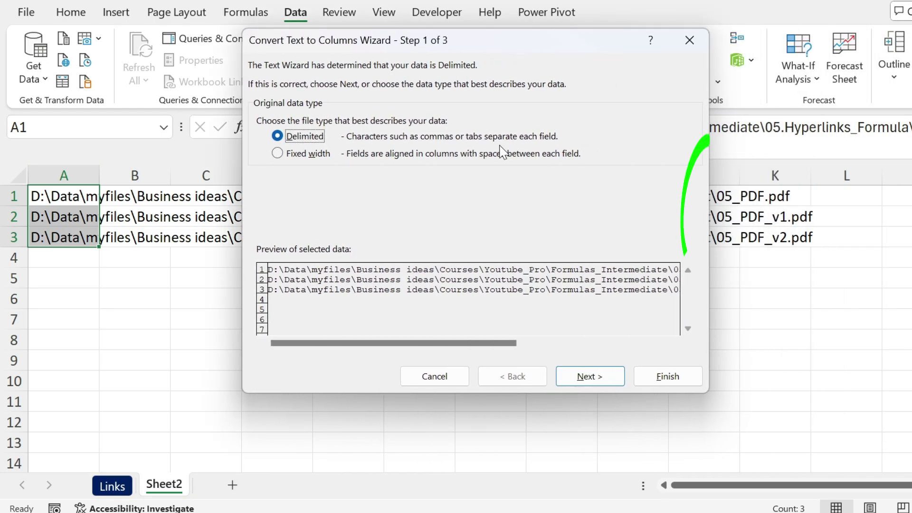
click(588, 377)
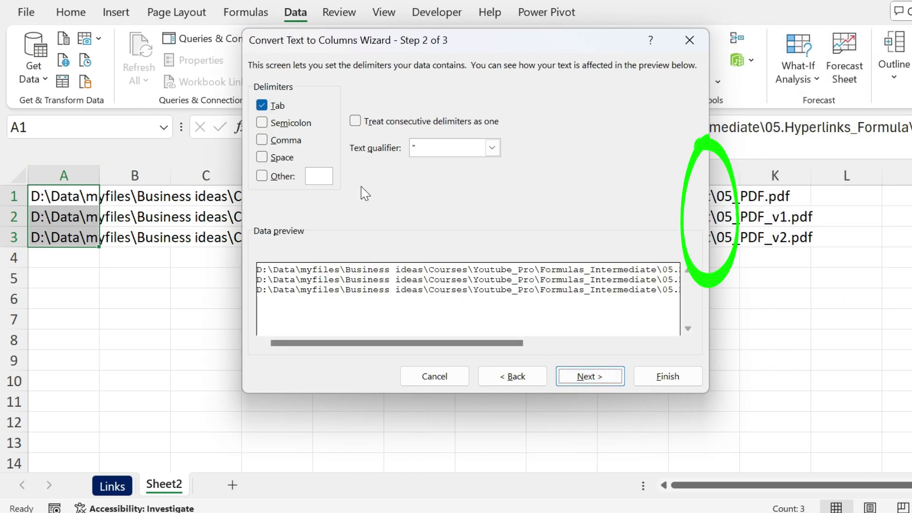
click(280, 176)
text(\)
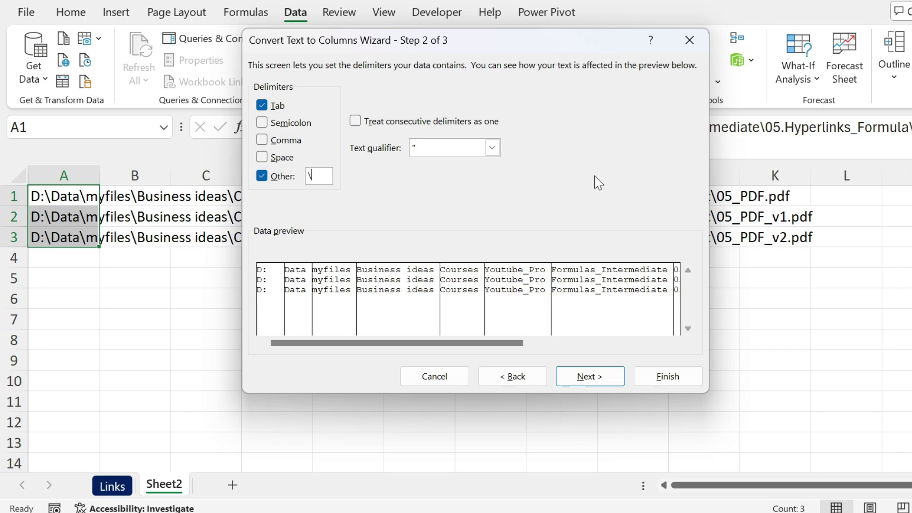
click(262, 106)
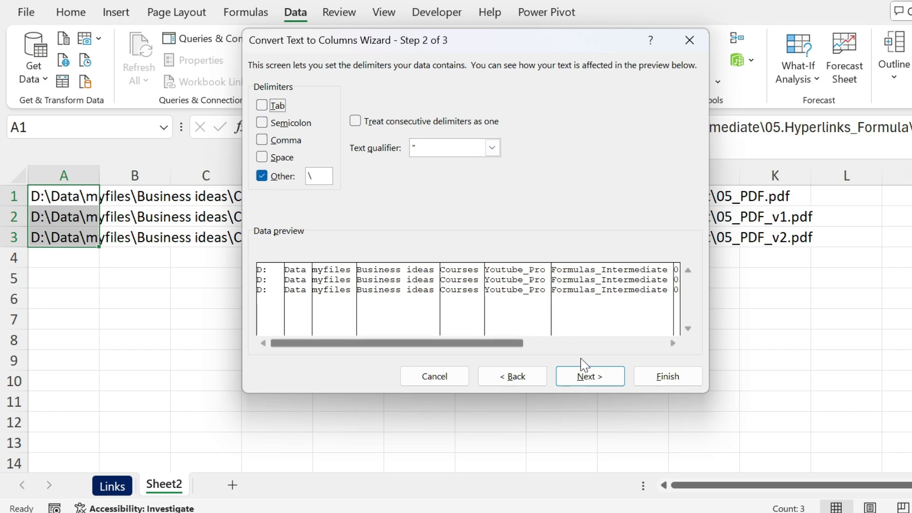
click(650, 380)
drag(703, 196, 700, 235)
key(ctrl+c)
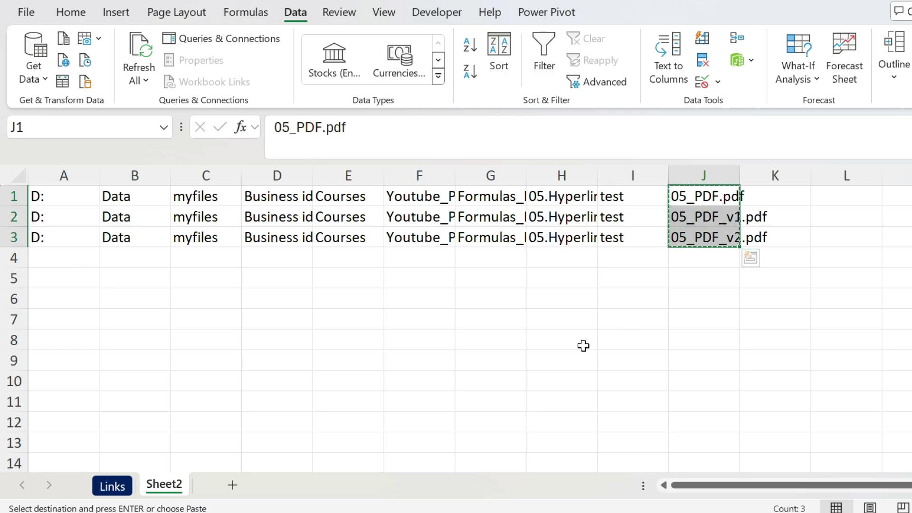
Paste the three PDF file names into D10:D12 on the Links sheet
click(125, 487)
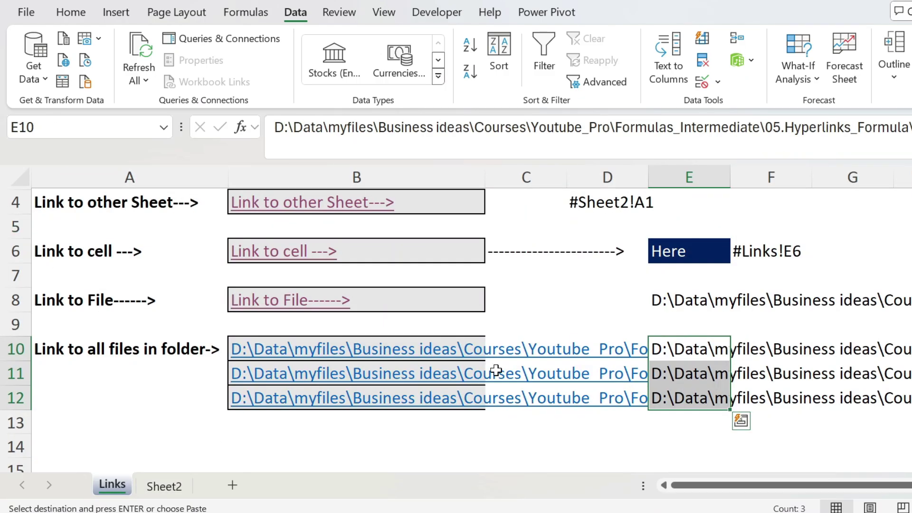
click(580, 340)
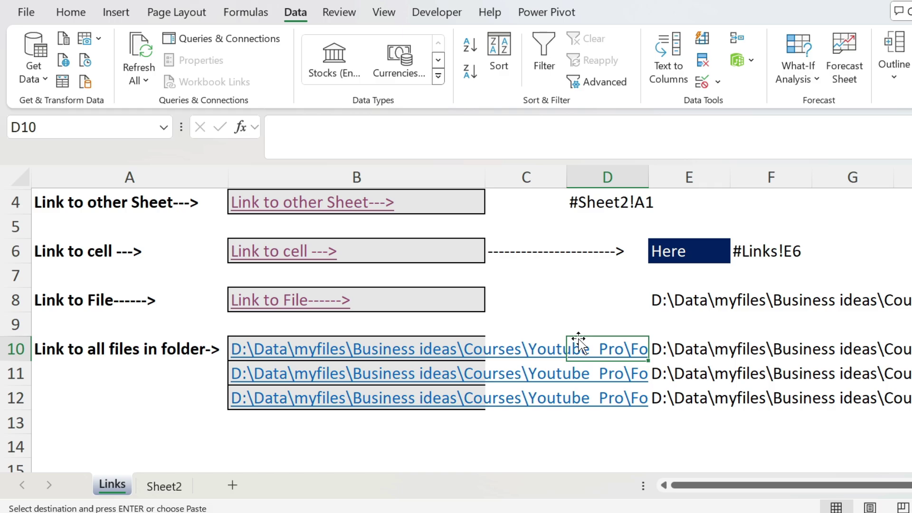
key(ctrl+v)
Change B10 to =HYPERLINK(E10,D10) and fill it down to B12
key(Left)
key(Left)
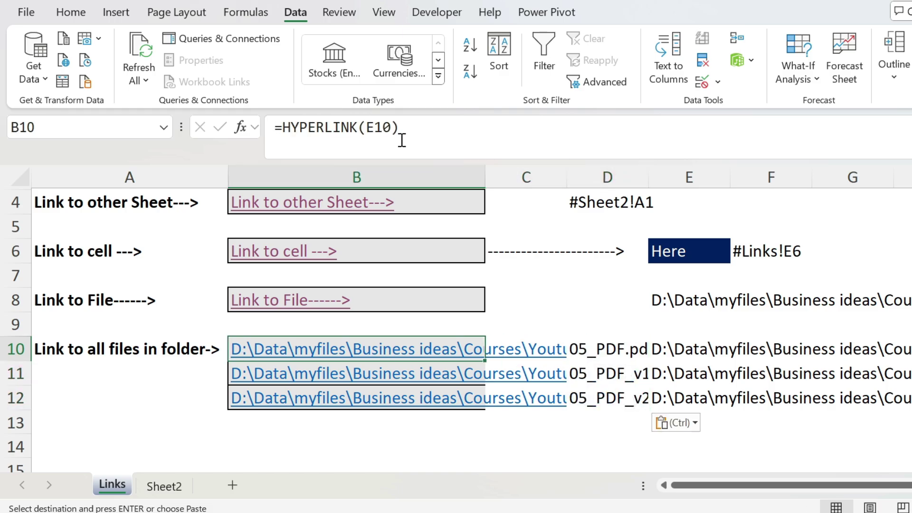
click(393, 130)
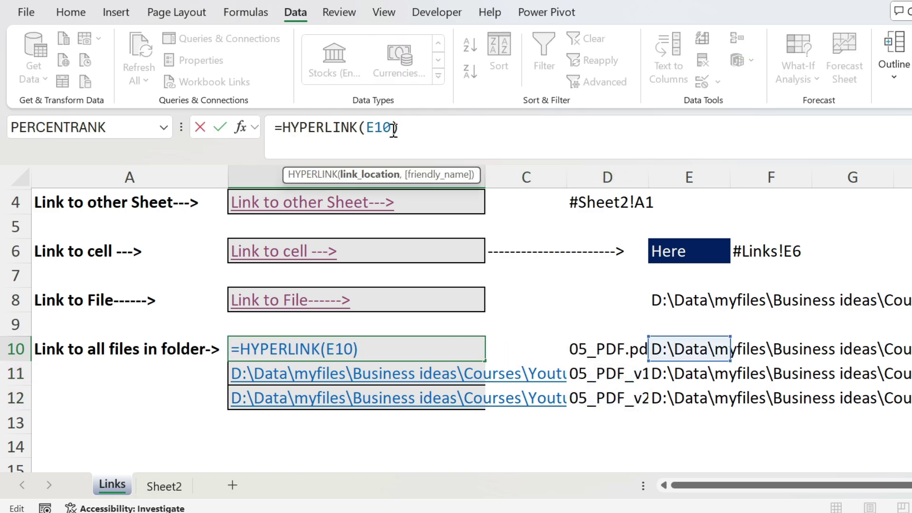
text(,)
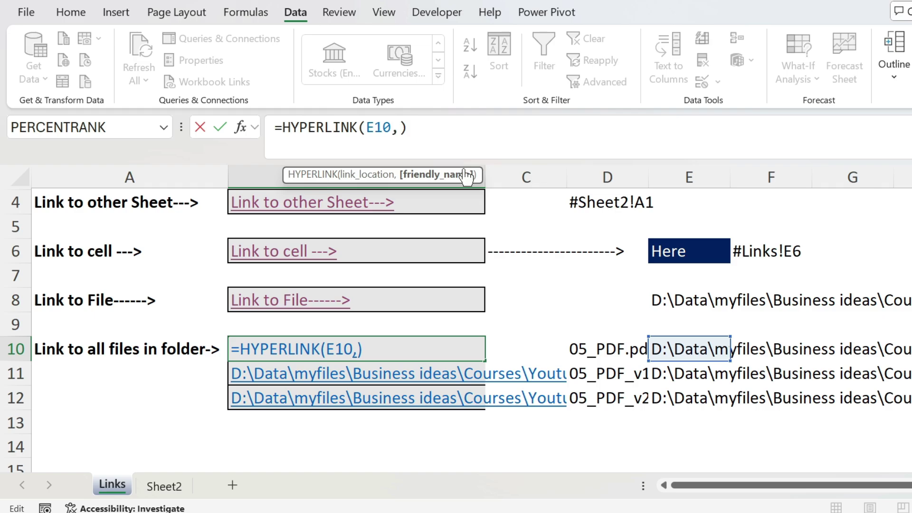
click(594, 348)
key(ctrl+Return)
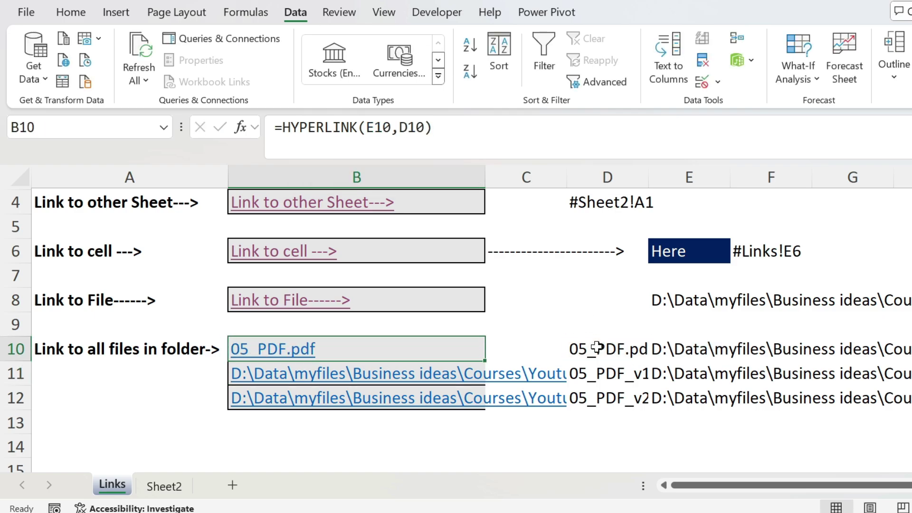
drag(485, 363, 478, 399)
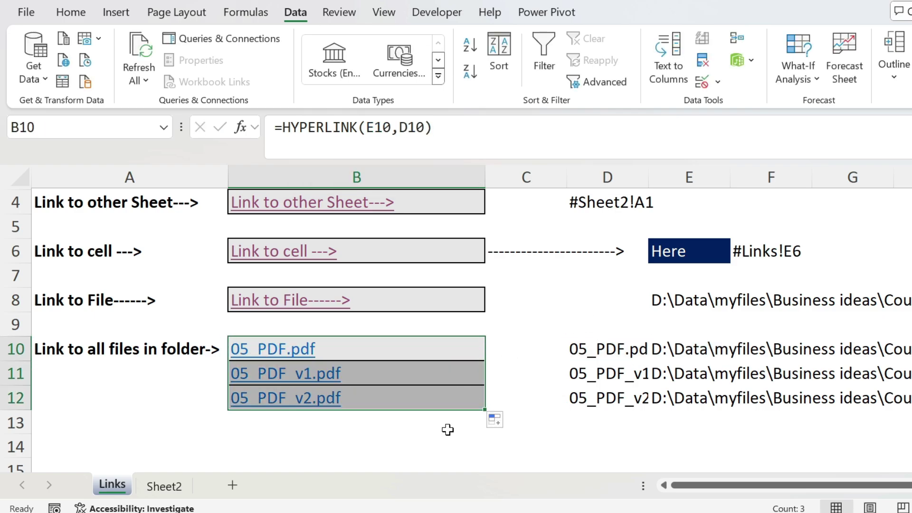